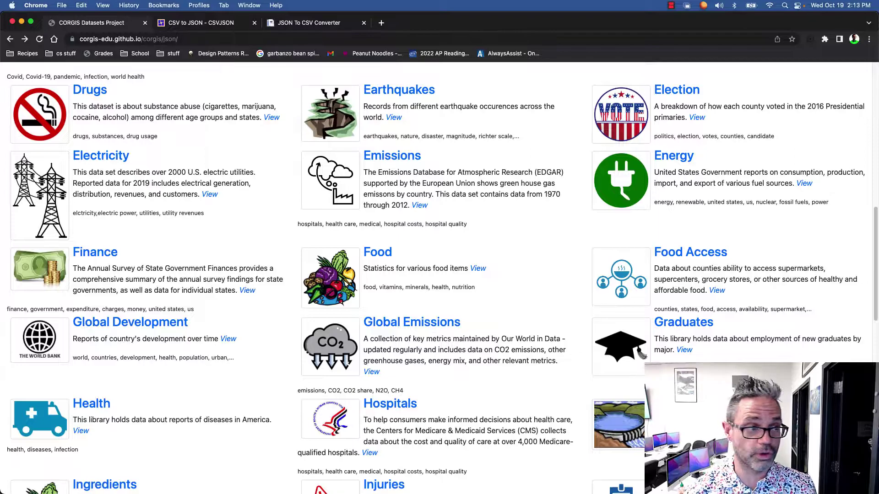
Open the Energy dataset page and review its key descriptions for production, consumption and expenditure.
{"action": "left_click", "coordinate": [675, 162]}
{"action": "scroll", "coordinate": [534, 269], "scroll_direction": "down", "scroll_amount": 10}
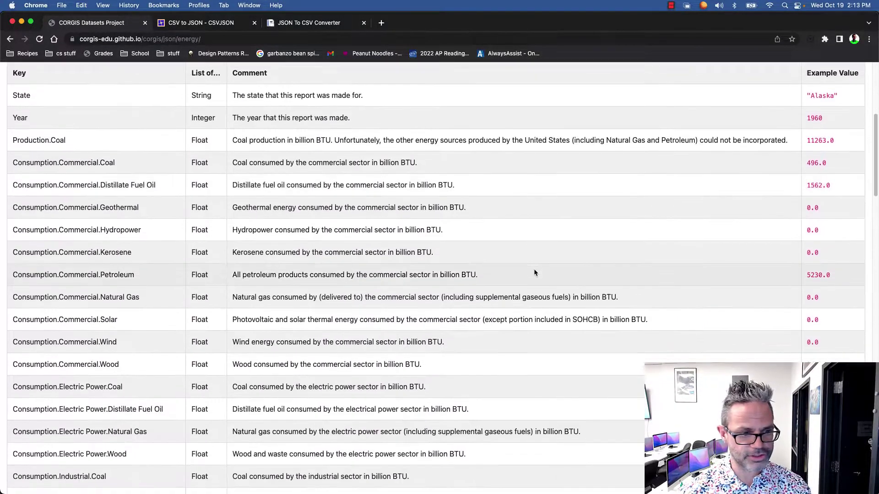
{"action": "scroll", "coordinate": [534, 272], "scroll_direction": "down", "scroll_amount": 7}
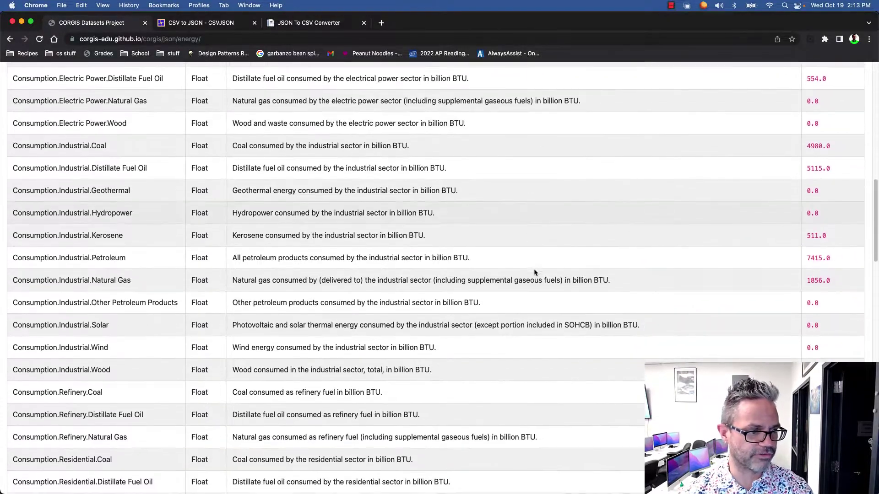
{"action": "scroll", "coordinate": [195, 295], "scroll_direction": "up", "scroll_amount": 7}
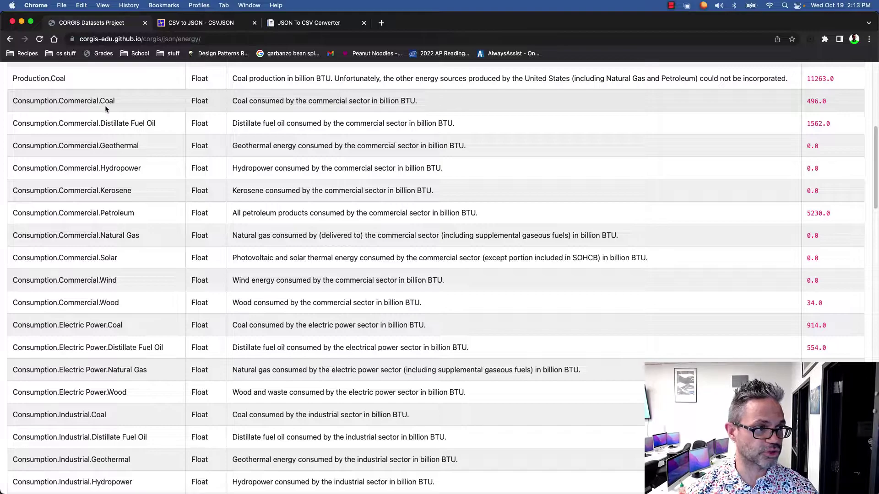
{"action": "scroll", "coordinate": [87, 161], "scroll_direction": "down", "scroll_amount": 5}
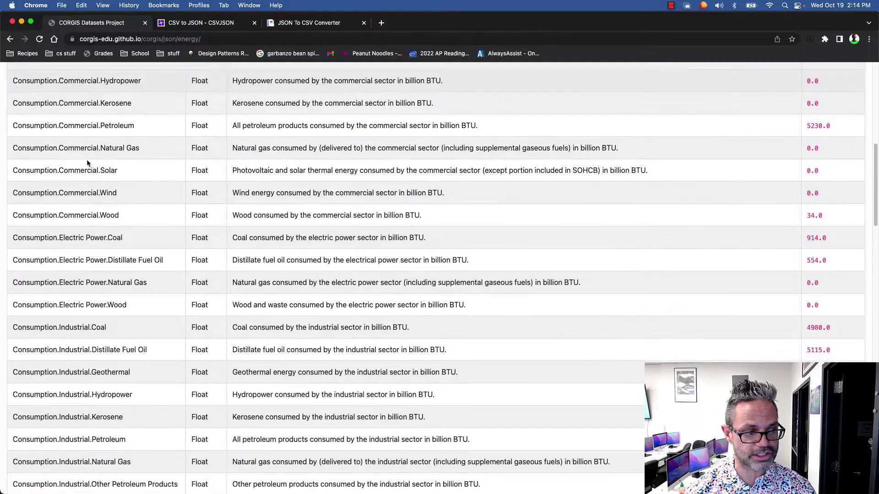
{"action": "scroll", "coordinate": [87, 164], "scroll_direction": "down", "scroll_amount": 14}
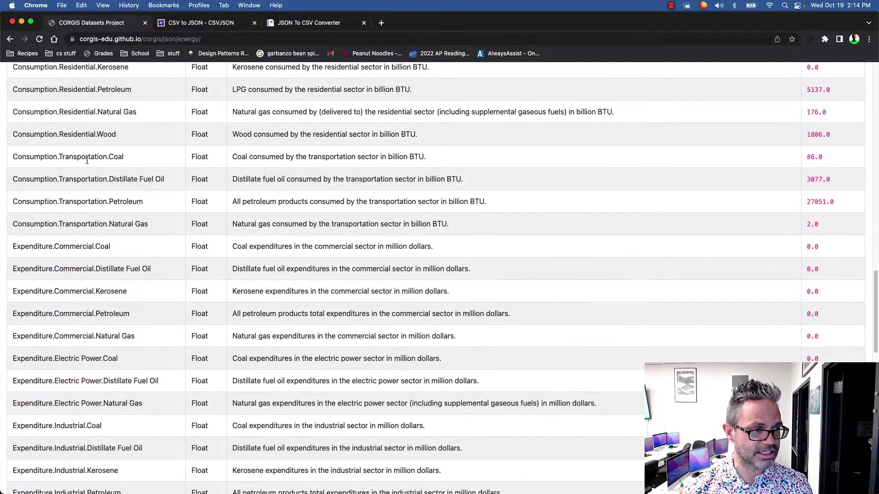
{"action": "scroll", "coordinate": [87, 163], "scroll_direction": "down", "scroll_amount": 1}
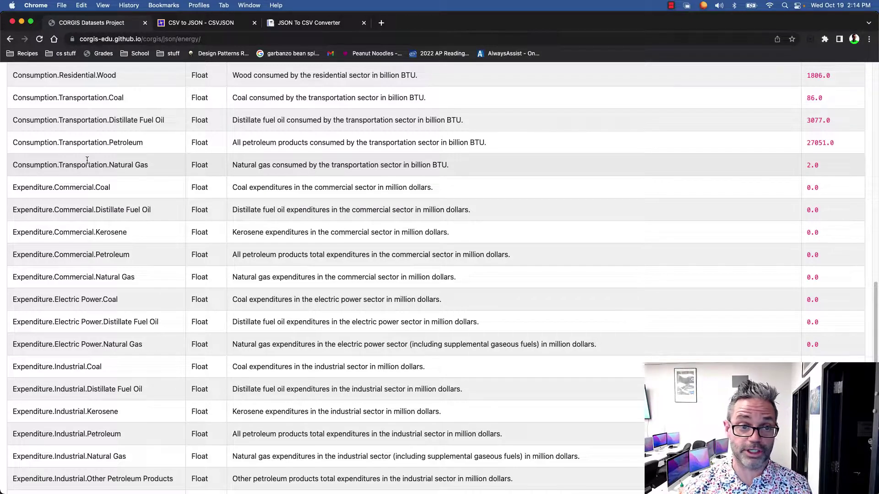
{"action": "scroll", "coordinate": [87, 160], "scroll_direction": "up", "scroll_amount": 20}
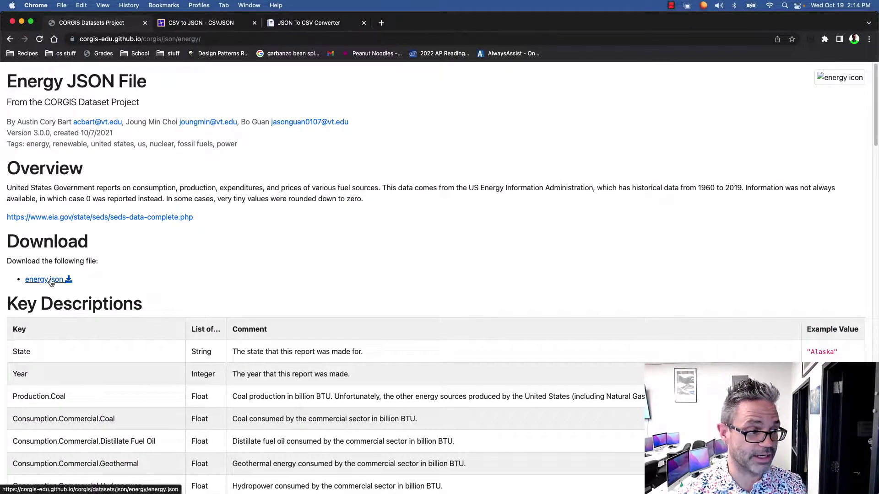
Download energy.json to the Downloads folder and open the file in Xcode.
{"action": "left_click", "coordinate": [51, 281]}
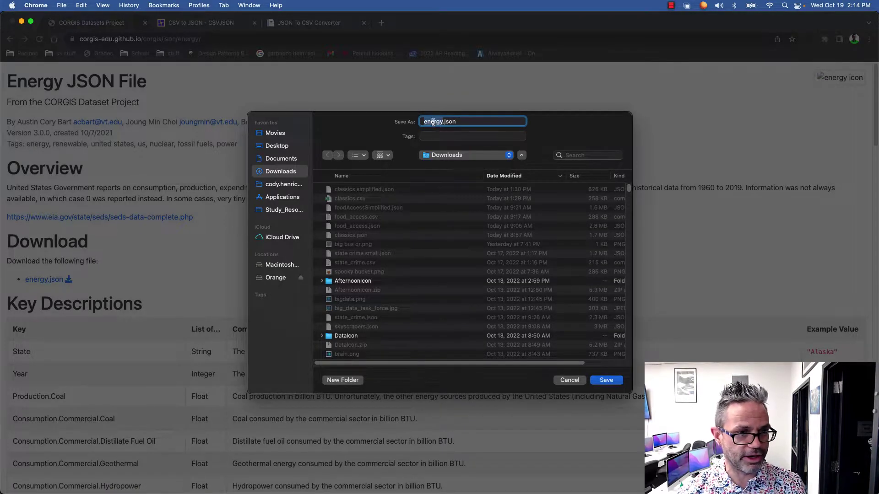
{"action": "left_click", "coordinate": [610, 383]}
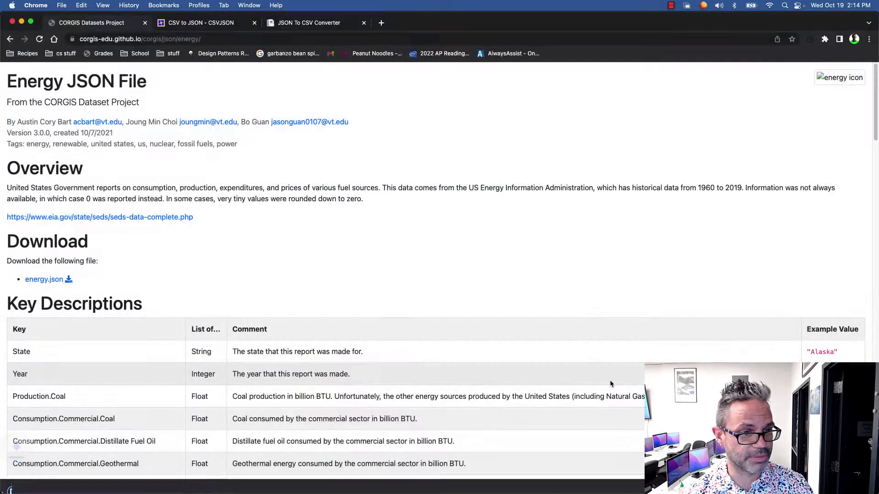
{"action": "left_click", "coordinate": [58, 484]}
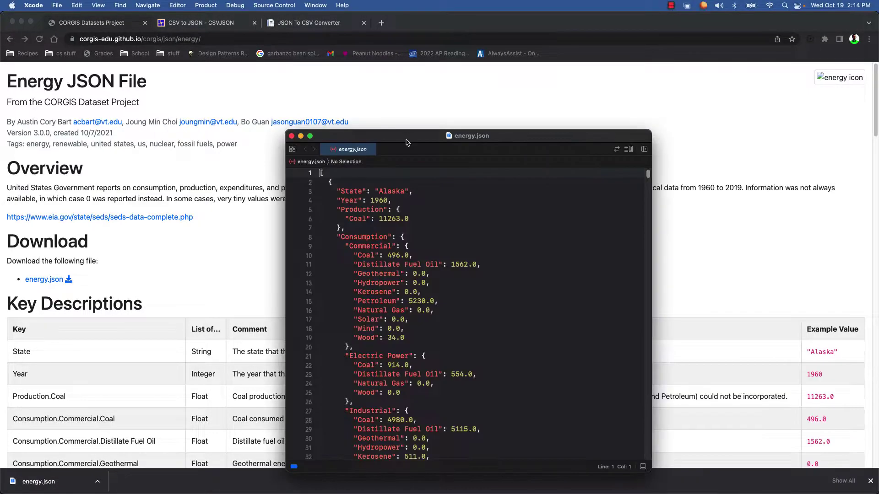
Examine how energy.json nests its categories within each state and year record, and where one record ends.
{"action": "left_click_drag", "start_coordinate": [407, 139], "coordinate": [348, 87]}
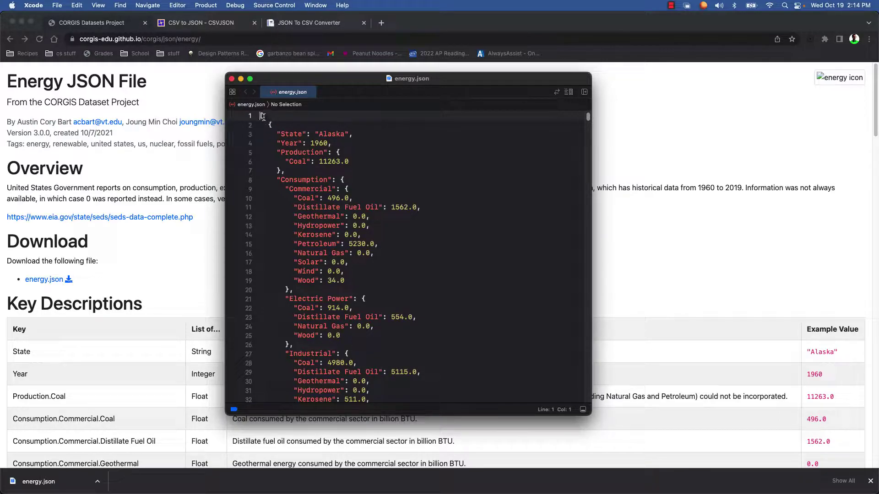
{"action": "scroll", "coordinate": [264, 118], "scroll_direction": "down", "scroll_amount": 10}
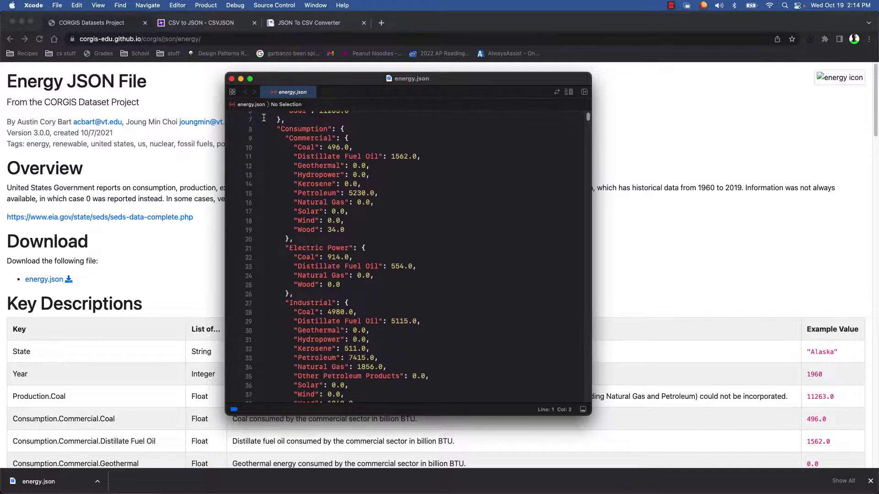
{"action": "scroll", "coordinate": [264, 117], "scroll_direction": "down", "scroll_amount": 14}
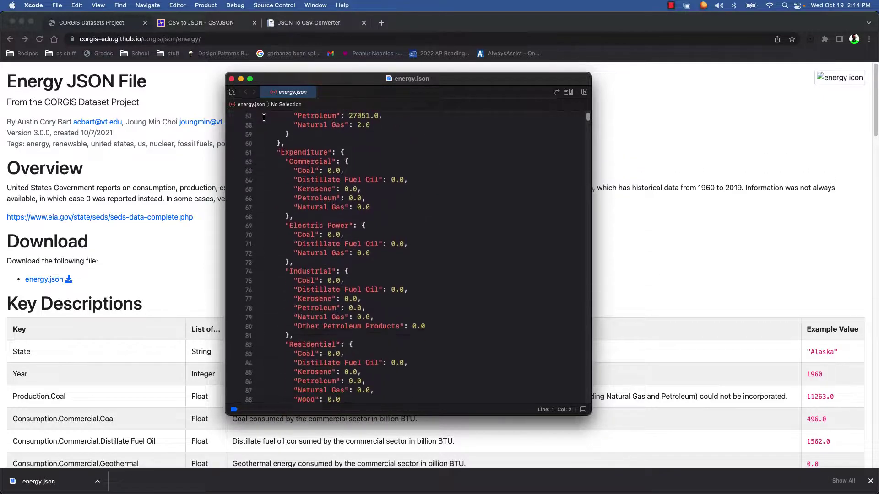
{"action": "scroll", "coordinate": [264, 118], "scroll_direction": "down", "scroll_amount": 4}
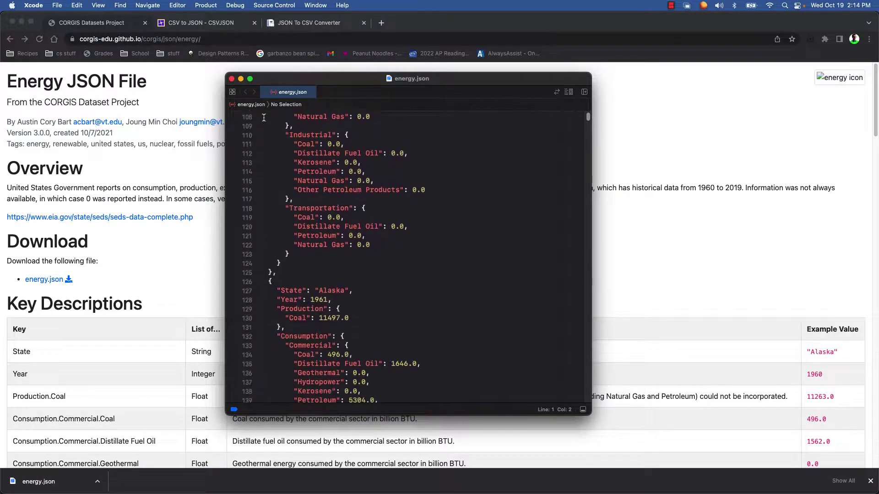
{"action": "left_click", "coordinate": [272, 255]}
{"action": "scroll", "coordinate": [272, 255], "scroll_direction": "up", "scroll_amount": 20}
{"action": "scroll", "coordinate": [272, 254], "scroll_direction": "up", "scroll_amount": 2}
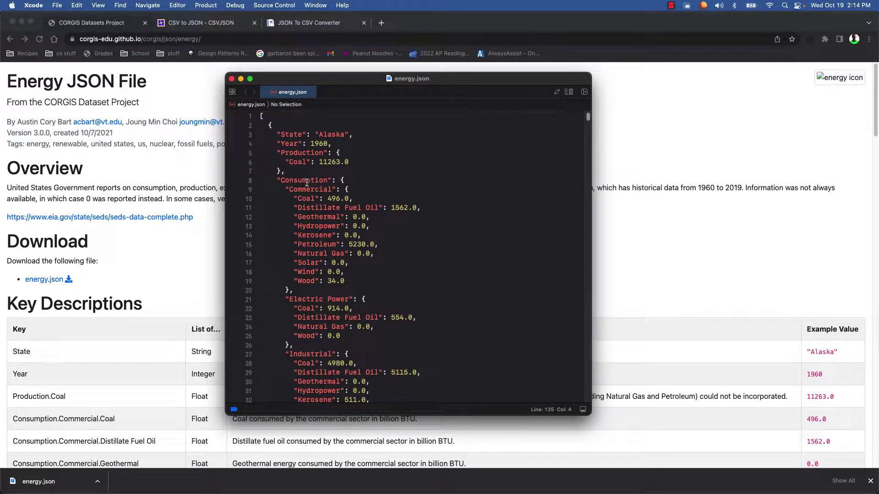
{"action": "scroll", "coordinate": [309, 192], "scroll_direction": "down", "scroll_amount": 1}
{"action": "scroll", "coordinate": [309, 192], "scroll_direction": "down", "scroll_amount": 5}
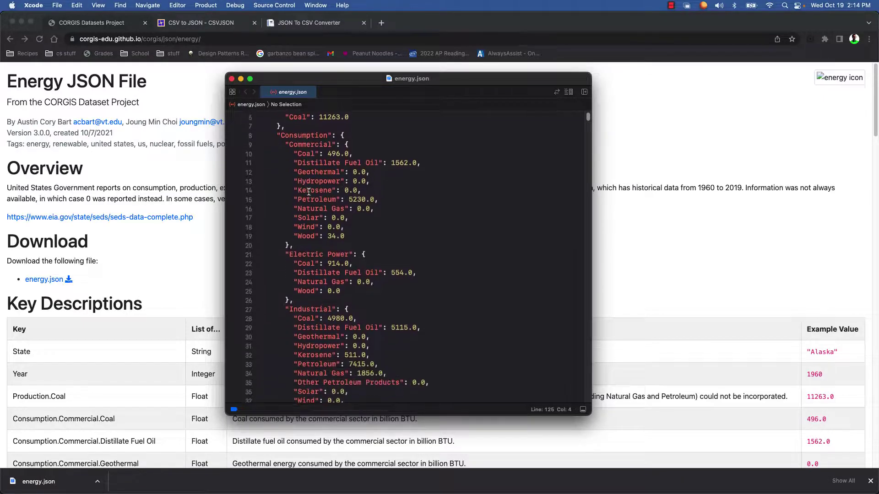
{"action": "scroll", "coordinate": [307, 252], "scroll_direction": "down", "scroll_amount": 4}
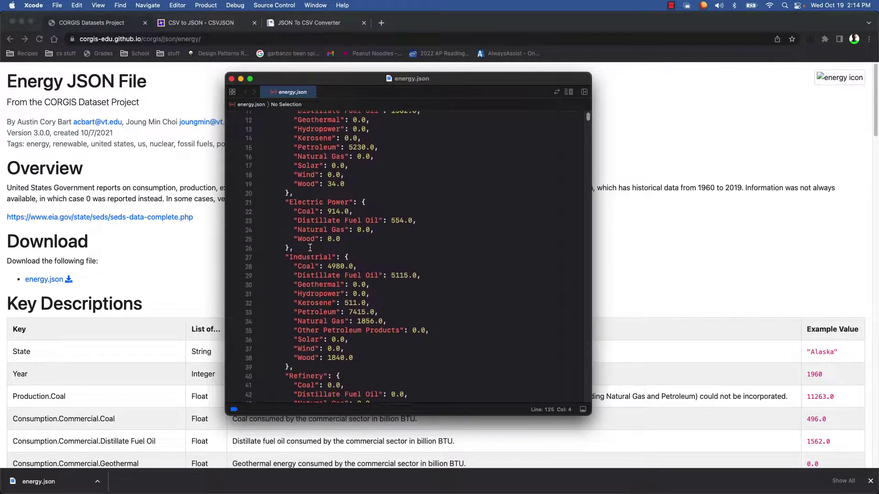
{"action": "left_click_drag", "start_coordinate": [343, 258], "coordinate": [349, 259]}
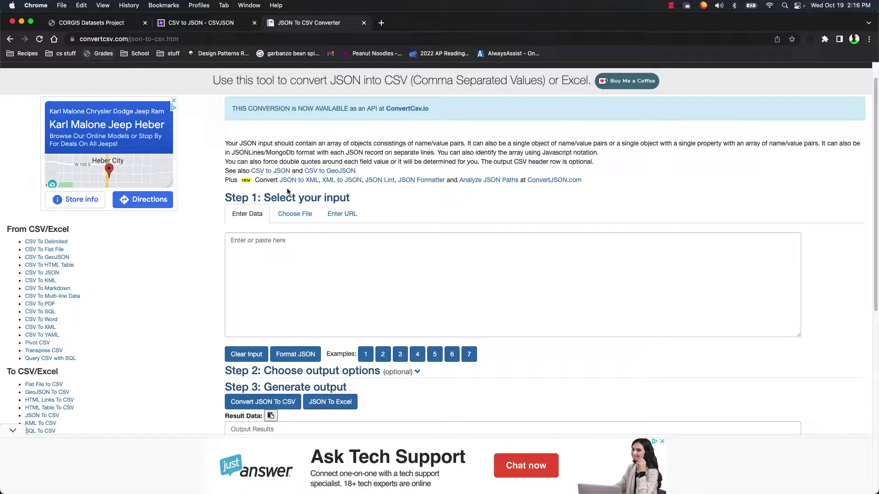
On the JSON To CSV Converter page in Chrome, load energy.json from Downloads as the input file and convert it to CSV.
{"action": "left_click", "coordinate": [287, 222]}
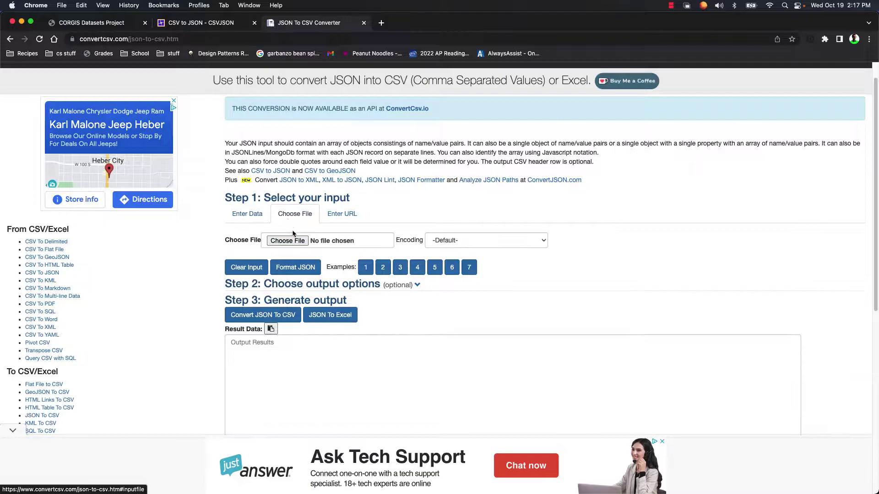
{"action": "left_click", "coordinate": [299, 242]}
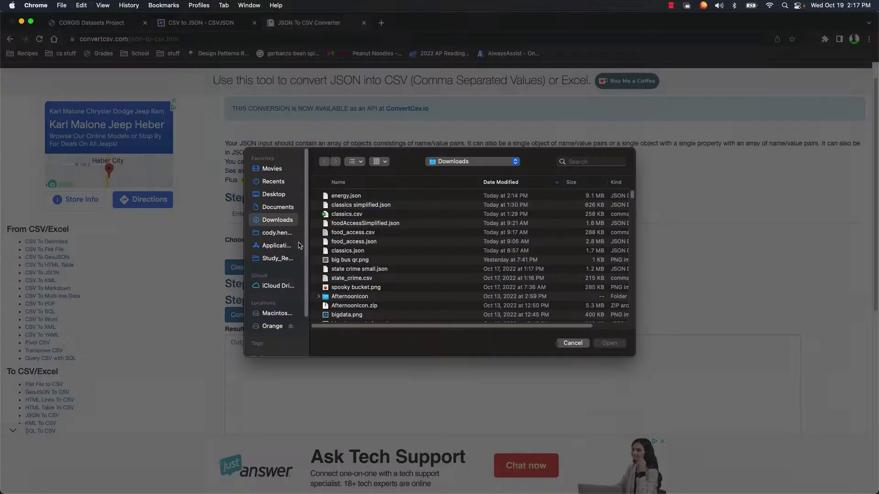
{"action": "left_click", "coordinate": [359, 200]}
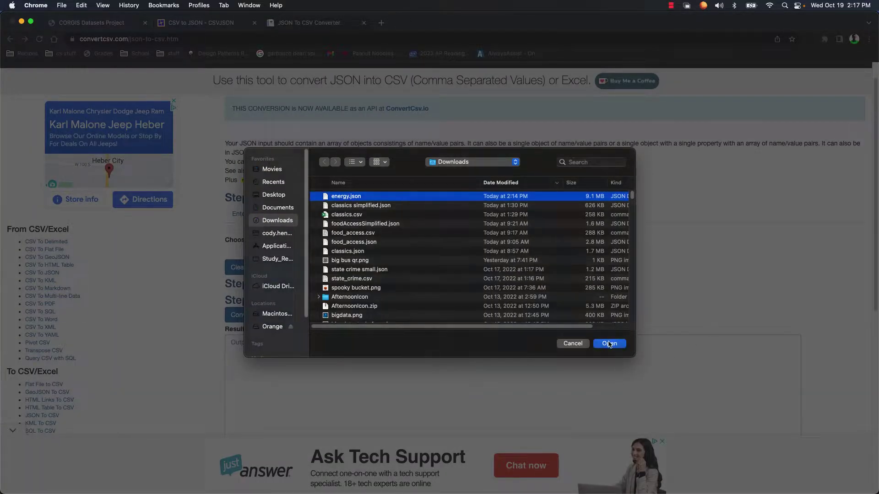
{"action": "left_click", "coordinate": [609, 343]}
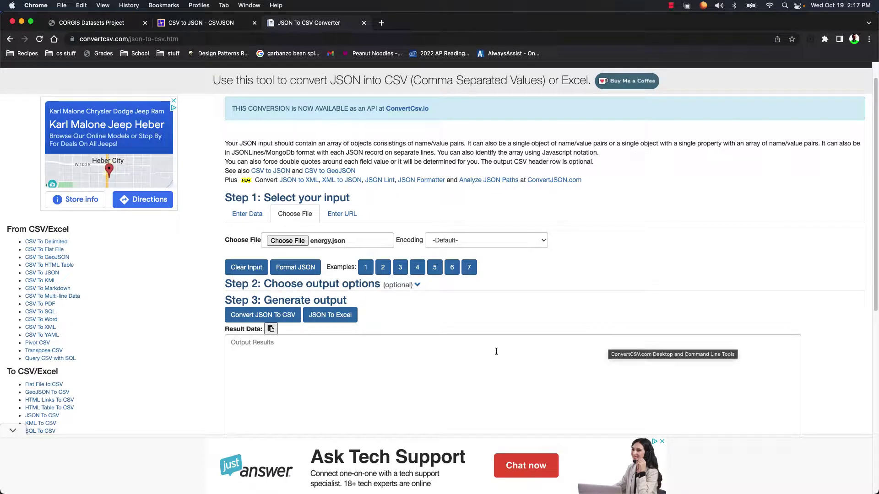
{"action": "left_click", "coordinate": [246, 317]}
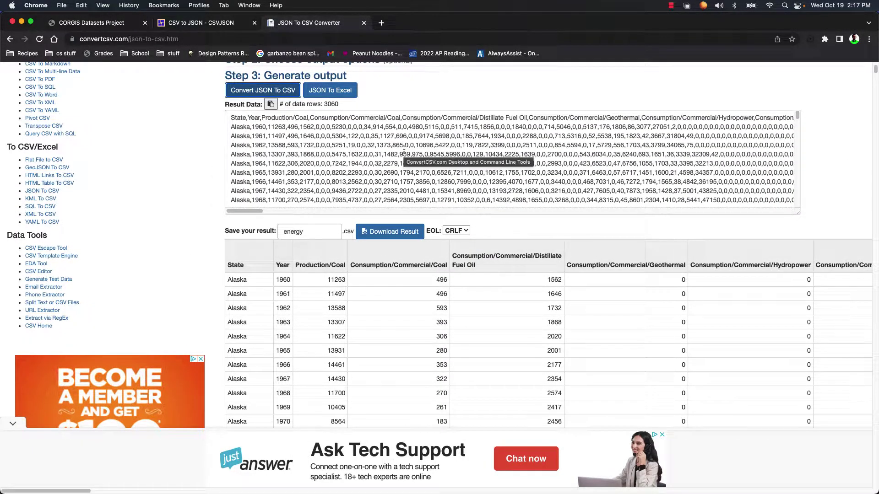
Check the flattened columns in the converted table, and download the result as energy.csv for opening in Excel.
{"action": "scroll", "coordinate": [281, 328], "scroll_direction": "right", "scroll_amount": 15}
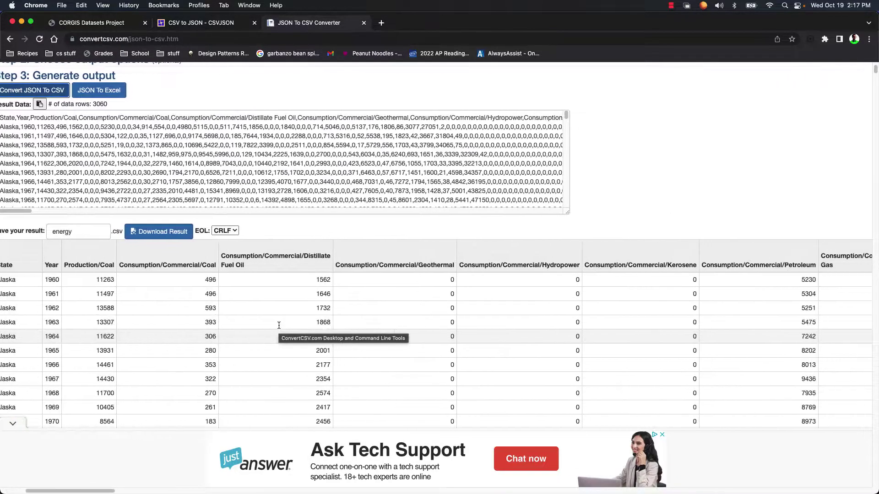
{"action": "scroll", "coordinate": [279, 325], "scroll_direction": "right", "scroll_amount": 12}
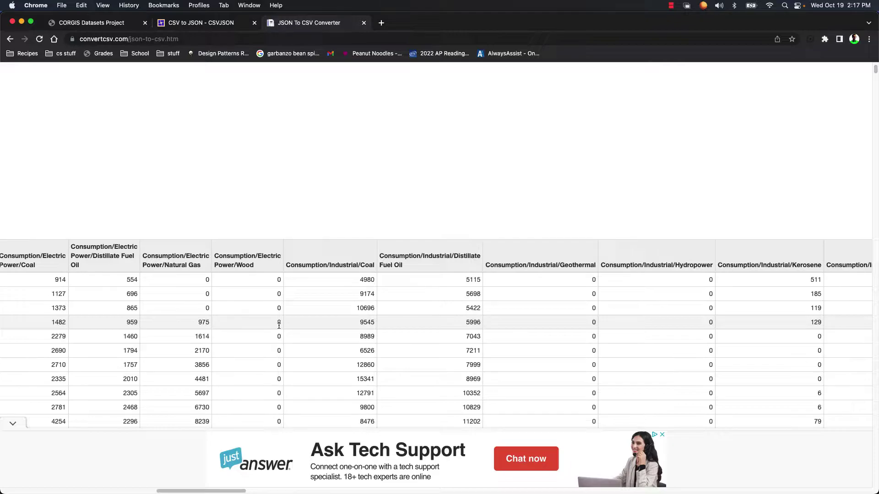
{"action": "scroll", "coordinate": [328, 144], "scroll_direction": "left", "scroll_amount": 20}
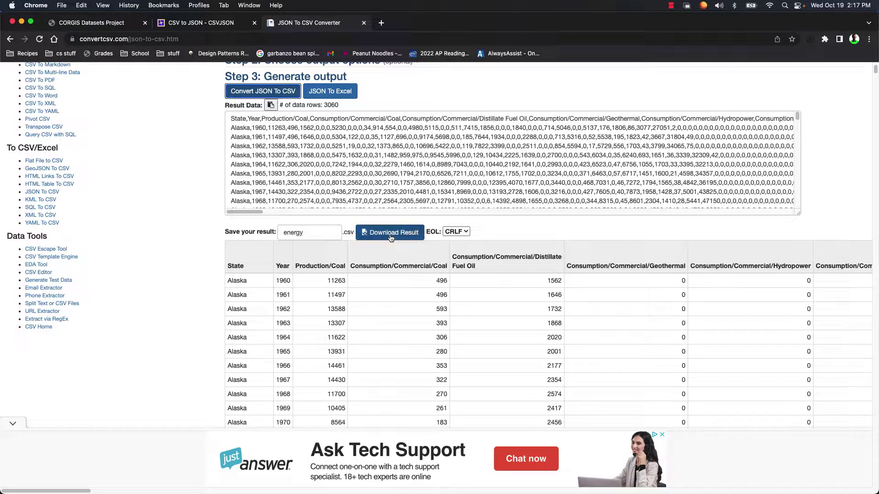
{"action": "left_click", "coordinate": [391, 232]}
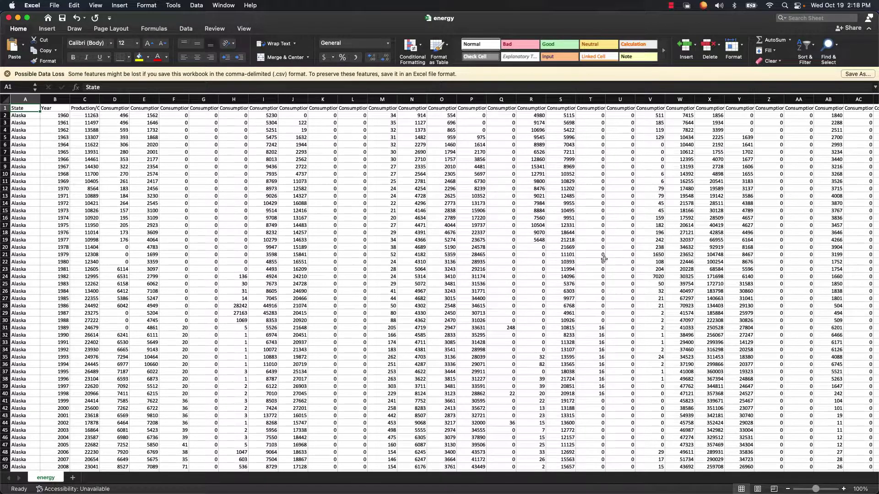
Survey the energy spreadsheet across its full width, from the State column to the last Price column.
{"action": "scroll", "coordinate": [111, 171], "scroll_direction": "right", "scroll_amount": 5}
{"action": "scroll", "coordinate": [111, 171], "scroll_direction": "right", "scroll_amount": 15}
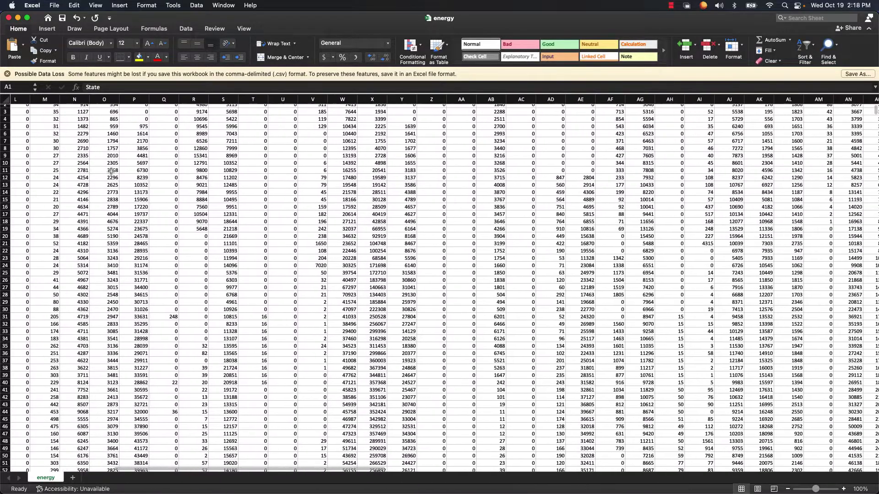
{"action": "scroll", "coordinate": [111, 171], "scroll_direction": "right", "scroll_amount": 20}
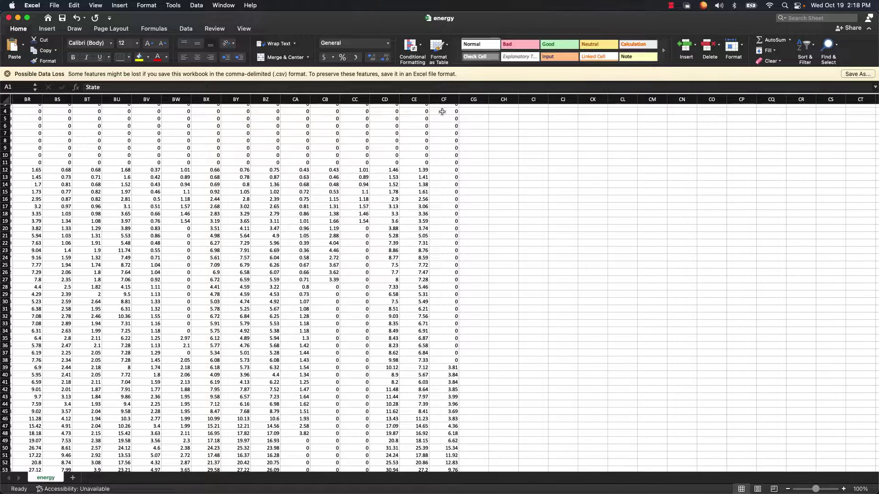
{"action": "scroll", "coordinate": [404, 158], "scroll_direction": "left", "scroll_amount": 20}
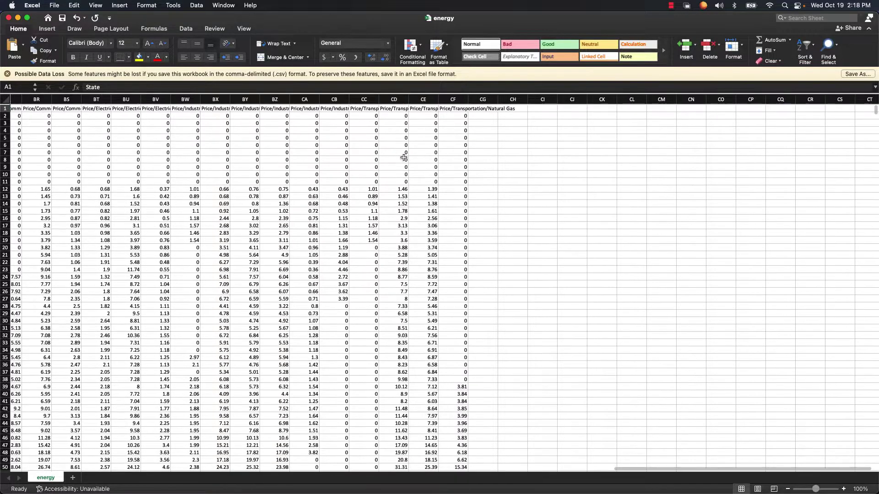
{"action": "scroll", "coordinate": [404, 157], "scroll_direction": "left", "scroll_amount": 20}
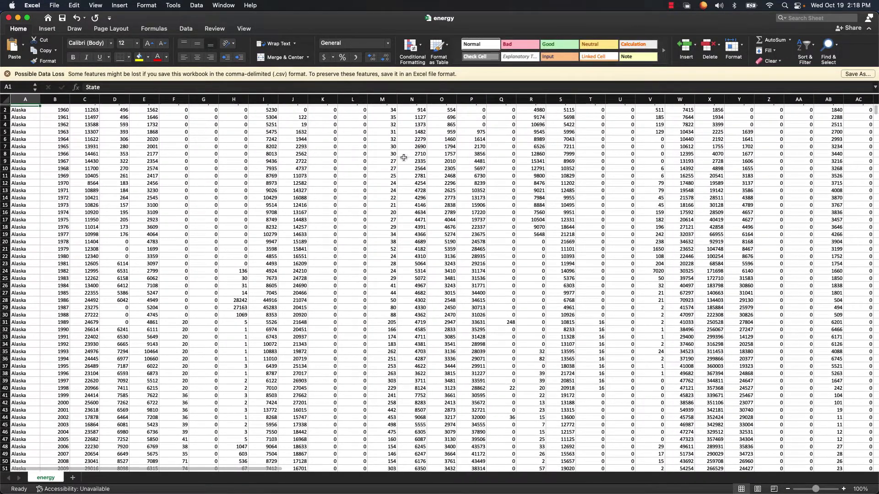
{"action": "scroll", "coordinate": [404, 157], "scroll_direction": "up", "scroll_amount": 1}
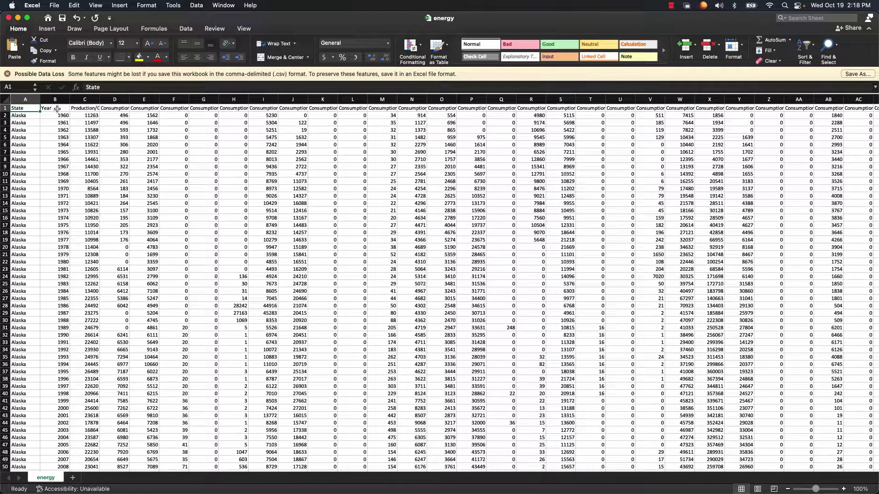
Read the full column header names in row 1 one by one, starting from Production/Coal in C1.
{"action": "left_click", "coordinate": [84, 109]}
{"action": "key", "text": "Right"}
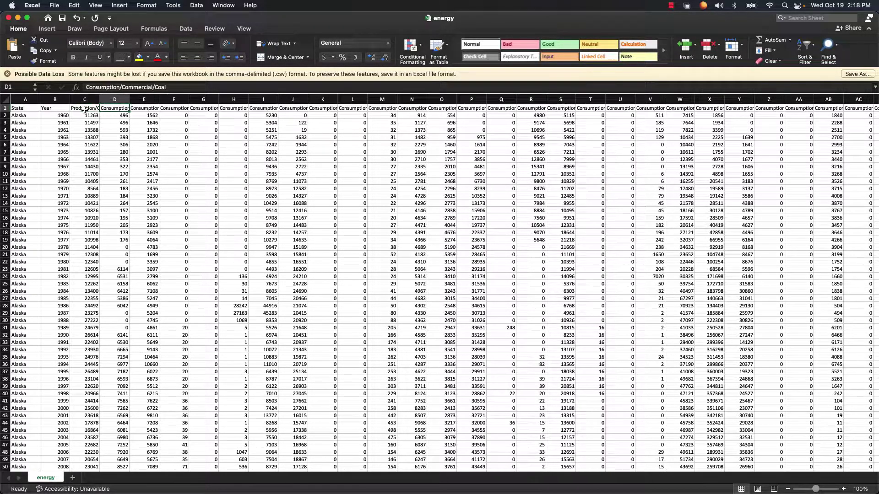
{"action": "key", "text": "Right"}
{"action": "key", "text": "Right"}
{"action": "key", "text": "Right"}
{"action": "key", "text": "Right"}
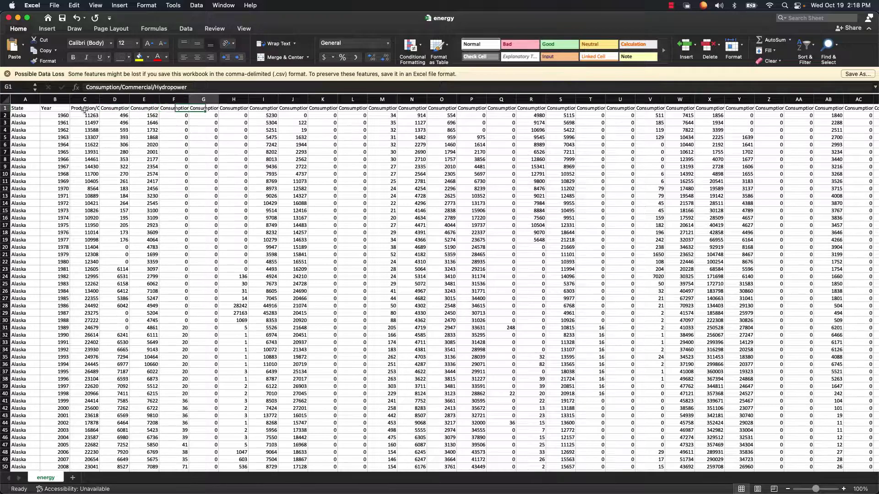
{"action": "key", "text": "Right"}
{"action": "key", "text": "Right"}
{"action": "key", "text": "Right"}
{"action": "key", "text": "Right"}
{"action": "key", "text": "Right"}
{"action": "key", "text": "Right"}
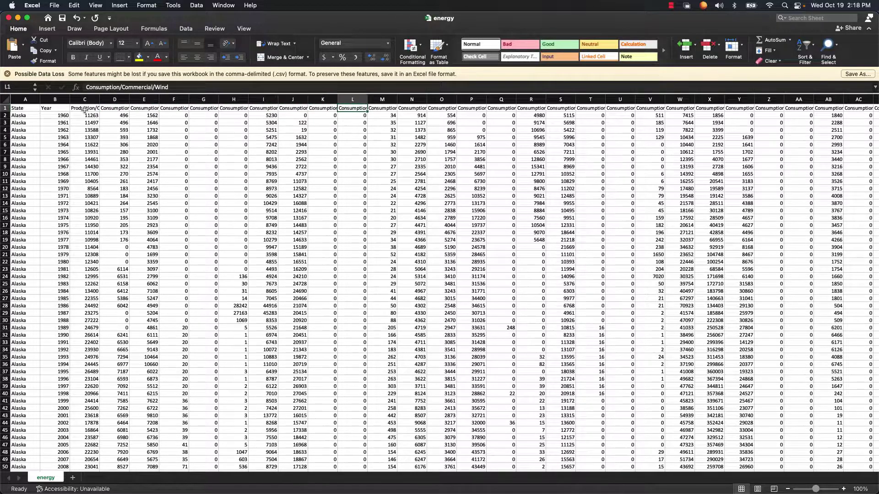
Read the Consumption headers in row 1, returning to Consumption/Commercial/Hydropower in G1 and continuing through the Transportation columns.
{"action": "key", "text": "Left"}
{"action": "key", "text": "Left"}
{"action": "key", "text": "Left"}
{"action": "key", "text": "Left"}
{"action": "key", "text": "Left"}
{"action": "key", "text": "Left"}
{"action": "key", "text": "Left"}
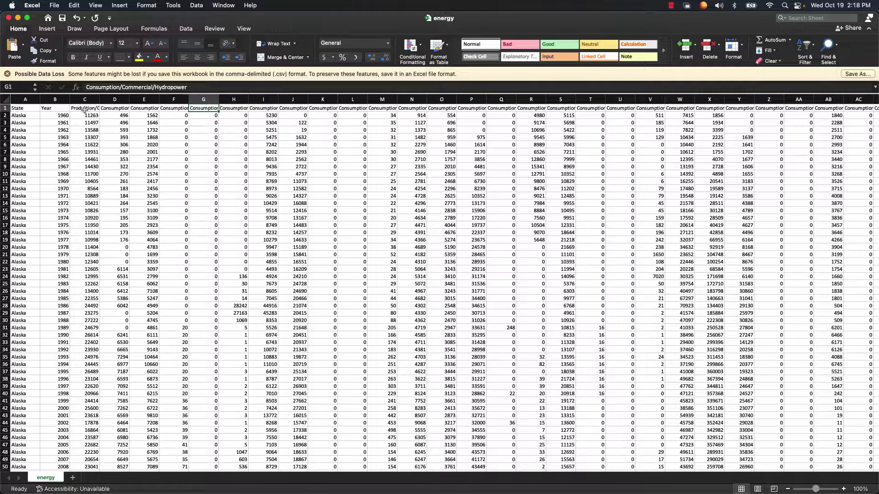
{"action": "key", "text": "Right"}
{"action": "key", "text": "Right"}
{"action": "key", "text": "Right"}
{"action": "key", "text": "Right"}
{"action": "key", "text": "Right"}
{"action": "key", "text": "Right"}
{"action": "key", "text": "Right"}
{"action": "key", "text": "Right"}
{"action": "key", "text": "Right"}
{"action": "key", "text": "Right"}
{"action": "key", "text": "Right"}
{"action": "key", "text": "Right"}
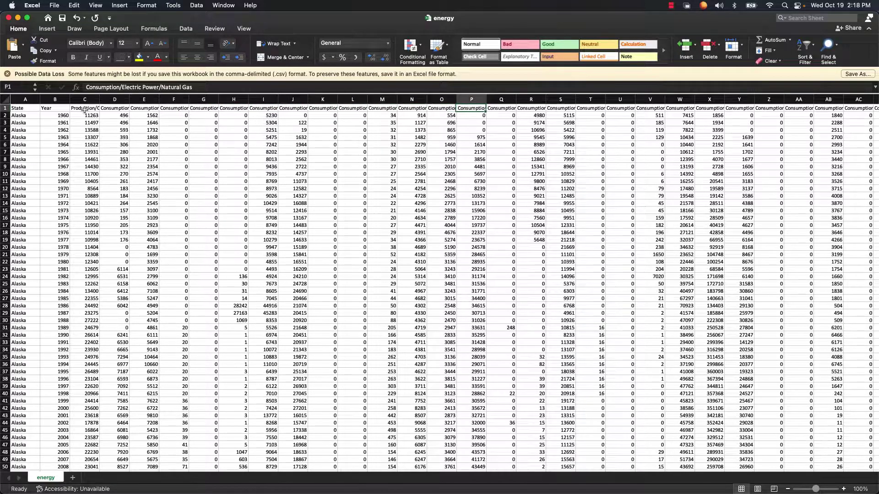
{"action": "key", "text": "Right"}
{"action": "key", "text": "Right"}
{"action": "key", "text": "Right"}
{"action": "key", "text": "Right"}
{"action": "key", "text": "Right"}
{"action": "key", "text": "Right"}
{"action": "key", "text": "Right"}
{"action": "key", "text": "Right"}
{"action": "key", "text": "Right"}
{"action": "key", "text": "Right"}
{"action": "key", "text": "Right"}
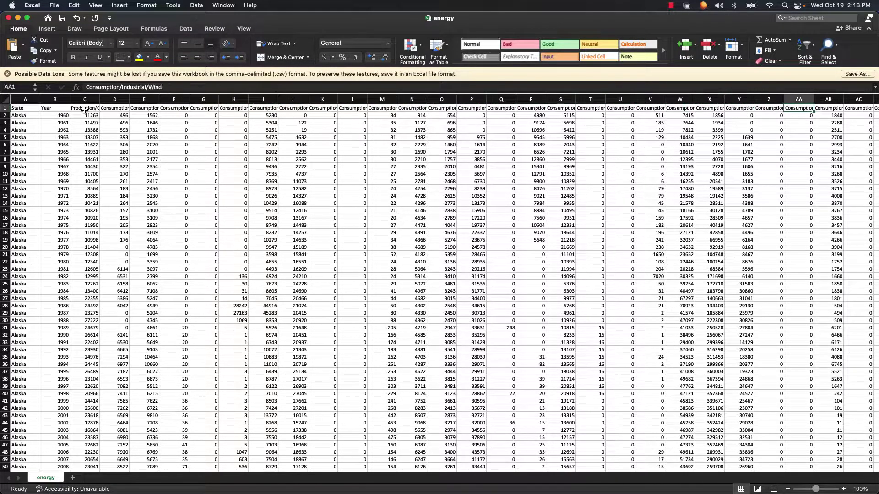
{"action": "key", "text": "Right"}
{"action": "key", "text": "Right"}
{"action": "key", "text": "Right"}
{"action": "key", "text": "Right"}
{"action": "key", "text": "Right"}
{"action": "key", "text": "Right"}
{"action": "key", "text": "Right"}
{"action": "key", "text": "Right"}
{"action": "key", "text": "Right"}
{"action": "key", "text": "Right"}
{"action": "key", "text": "Right"}
{"action": "key", "text": "Right"}
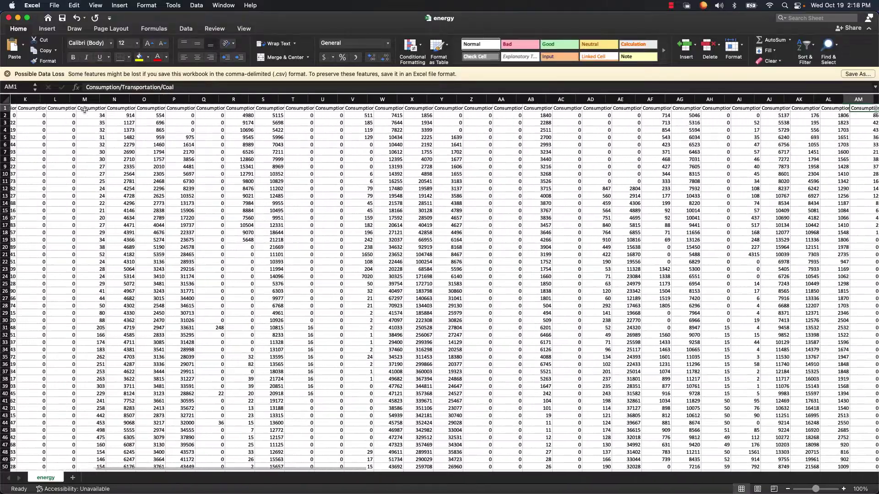
{"action": "key", "text": "Right"}
{"action": "key", "text": "Right"}
{"action": "key", "text": "Right"}
Read the Expenditure headers in row 1, from Expenditure/Commercial/Coal in AQ1 to the last Expenditure column, BN.
{"action": "key", "text": "Right"}
{"action": "key", "text": "Right"}
{"action": "key", "text": "Right"}
{"action": "key", "text": "Right"}
{"action": "key", "text": "Right"}
{"action": "key", "text": "Right"}
{"action": "key", "text": "Right"}
{"action": "key", "text": "Right"}
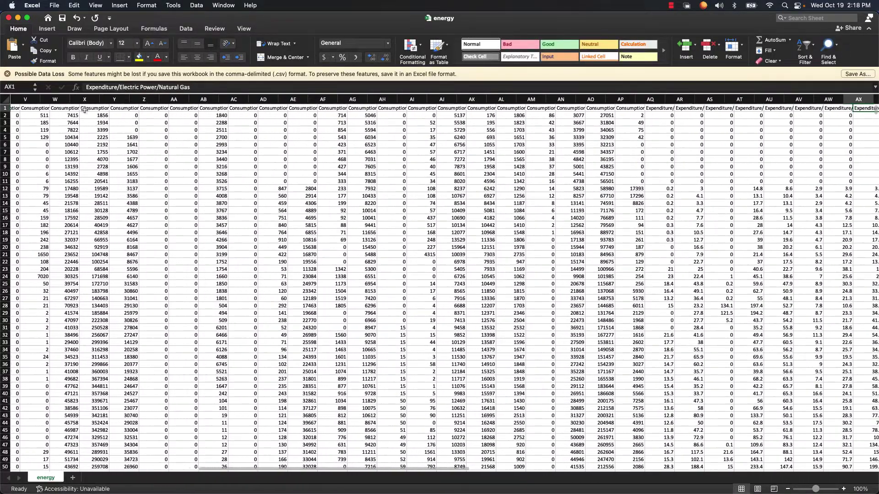
{"action": "key", "text": "Right"}
{"action": "key", "text": "Right"}
{"action": "key", "text": "Right"}
{"action": "key", "text": "Right"}
{"action": "key", "text": "Right"}
{"action": "key", "text": "Right"}
{"action": "key", "text": "Right"}
{"action": "key", "text": "Right"}
{"action": "key", "text": "Right"}
{"action": "key", "text": "Right"}
{"action": "key", "text": "Right"}
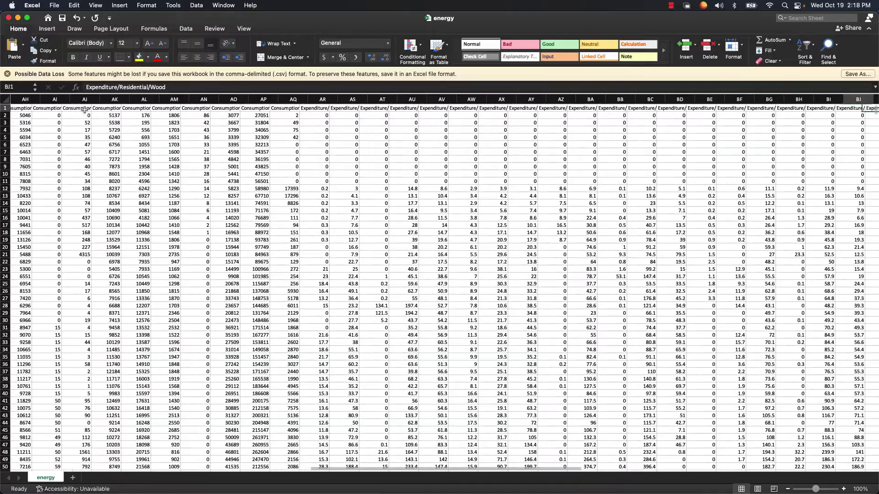
{"action": "key", "text": "Right"}
{"action": "key", "text": "Right"}
{"action": "key", "text": "Right"}
{"action": "key", "text": "Right"}
Read the Price headers in row 1, from the Commercial columns to Price/Transportation/Natural Gas in CF1.
{"action": "key", "text": "Right"}
{"action": "key", "text": "Right"}
{"action": "key", "text": "Right"}
{"action": "key", "text": "Right"}
{"action": "key", "text": "Right"}
{"action": "key", "text": "Right"}
{"action": "key", "text": "Right"}
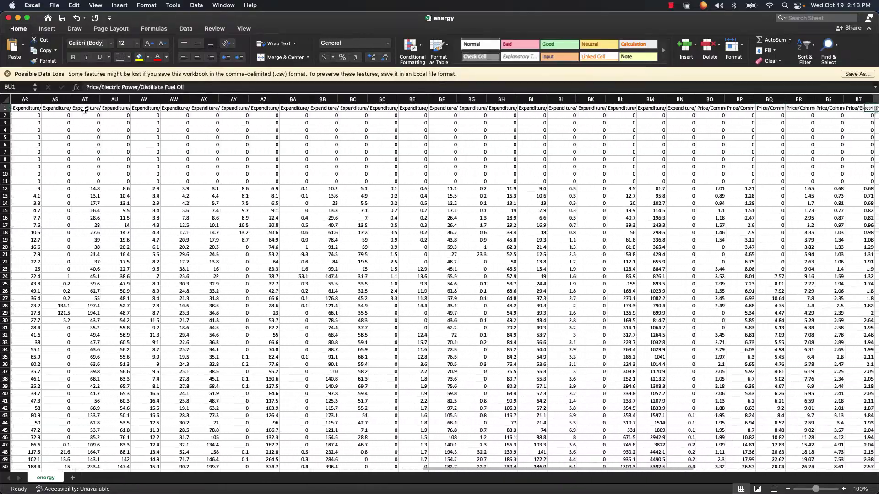
{"action": "key", "text": "Right"}
{"action": "key", "text": "Right"}
{"action": "key", "text": "Right"}
{"action": "key", "text": "Right"}
{"action": "key", "text": "Right"}
{"action": "key", "text": "Right"}
{"action": "key", "text": "Right"}
{"action": "key", "text": "Right"}
{"action": "key", "text": "Right"}
{"action": "key", "text": "Right"}
{"action": "key", "text": "Right"}
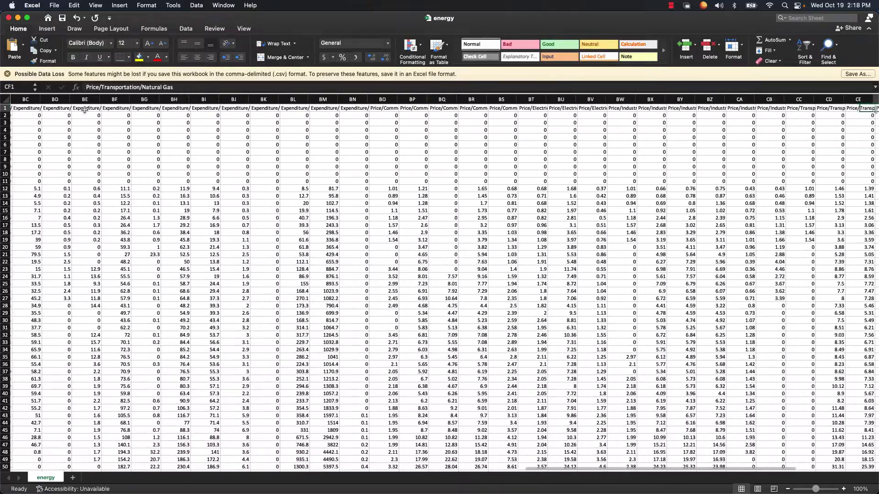
{"action": "key", "text": "Right"}
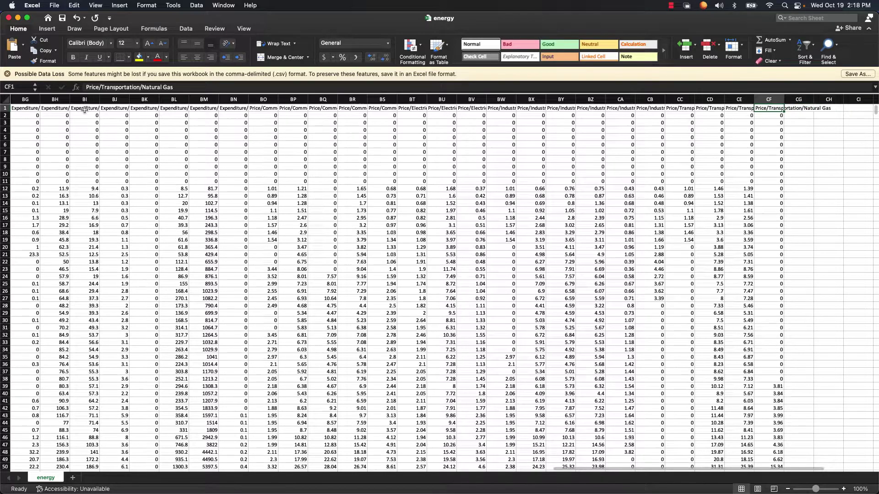
Delete all the Expenditure columns, from Expenditure/Commercial/Coal in column AQ through column BN.
{"action": "key", "text": "Left"}
{"action": "key", "text": "Left"}
{"action": "key", "text": "Left"}
{"action": "key", "text": "Left"}
{"action": "key", "text": "Left"}
{"action": "key", "text": "Left"}
{"action": "key", "text": "Left"}
{"action": "key", "text": "Left"}
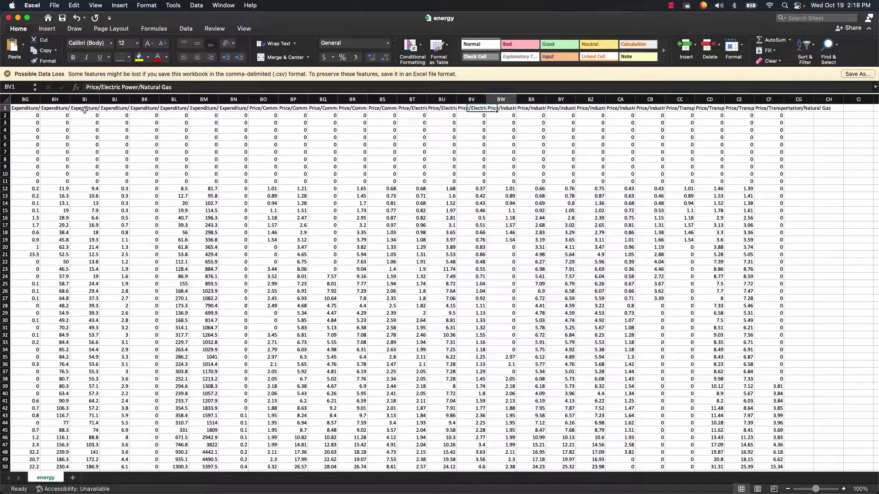
{"action": "key", "text": "Left"}
{"action": "key", "text": "Left"}
{"action": "key", "text": "Left"}
{"action": "key", "text": "Left"}
{"action": "key", "text": "Left"}
{"action": "key", "text": "Left"}
{"action": "key", "text": "Left"}
{"action": "key", "text": "Left"}
{"action": "key", "text": "Left"}
{"action": "key", "text": "Left"}
{"action": "key", "text": "Left"}
{"action": "key", "text": "Left"}
{"action": "key", "text": "Left"}
{"action": "key", "text": "Left"}
{"action": "key", "text": "Left"}
{"action": "key", "text": "Left"}
{"action": "key", "text": "Left"}
{"action": "key", "text": "Left"}
{"action": "key", "text": "Left"}
{"action": "key", "text": "Left"}
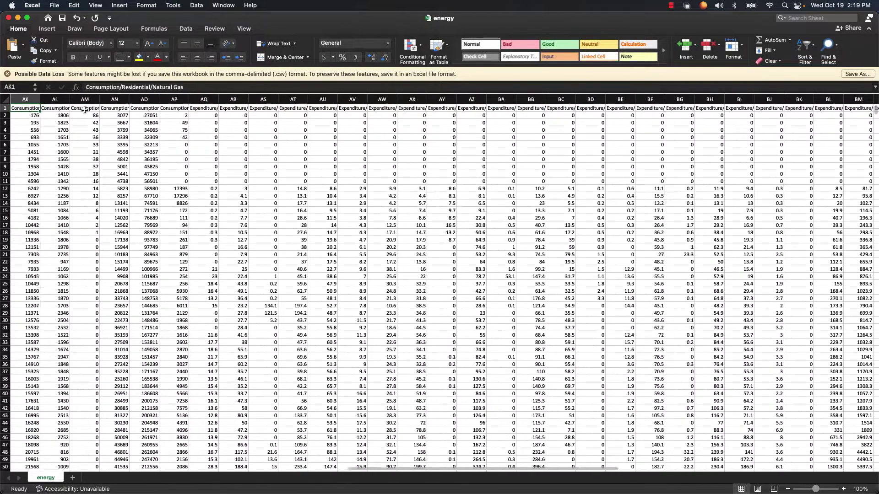
{"action": "scroll", "coordinate": [617, 127], "scroll_direction": "right", "scroll_amount": 8}
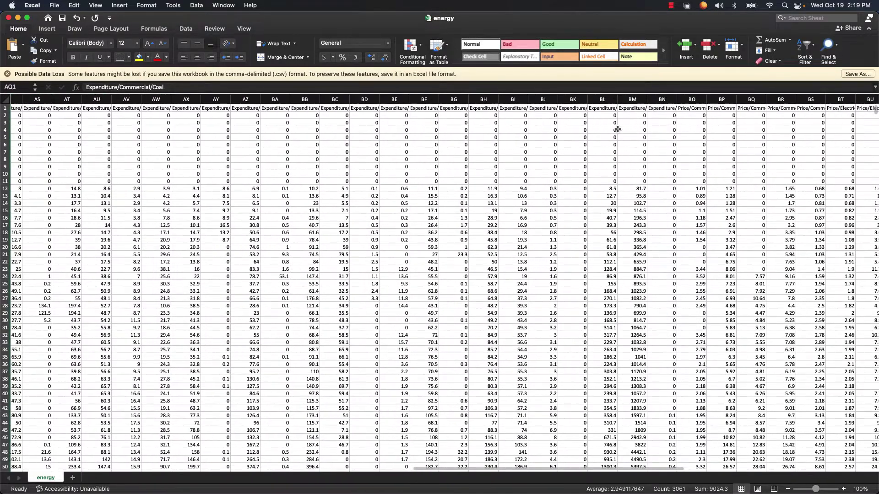
{"action": "left_click", "coordinate": [667, 99], "text": "shift"}
{"action": "right_click", "coordinate": [667, 99]}
{"action": "left_click", "coordinate": [680, 159]}
{"action": "scroll", "coordinate": [573, 212], "scroll_direction": "left", "scroll_amount": 10}
{"action": "scroll", "coordinate": [572, 209], "scroll_direction": "right", "scroll_amount": 10}
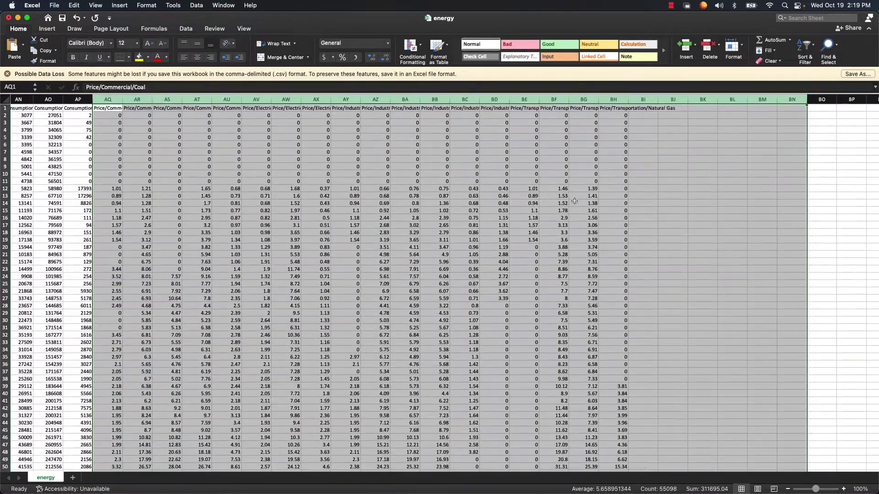
Return to the start of row 1 and recheck the Production and Commercial Consumption headers around G1.
{"action": "scroll", "coordinate": [573, 209], "scroll_direction": "left", "scroll_amount": 8}
{"action": "key", "text": "Left"}
{"action": "key", "text": "Left"}
{"action": "key", "text": "Left"}
{"action": "key", "text": "Left"}
{"action": "key", "text": "Left"}
{"action": "key", "text": "Left"}
{"action": "key", "text": "Left"}
{"action": "key", "text": "Left"}
{"action": "key", "text": "Left"}
{"action": "key", "text": "Left"}
{"action": "key", "text": "Left"}
{"action": "key", "text": "Left"}
{"action": "key", "text": "Left"}
{"action": "key", "text": "Left"}
{"action": "key", "text": "Left"}
{"action": "key", "text": "Left"}
{"action": "key", "text": "Left"}
{"action": "key", "text": "Left"}
{"action": "key", "text": "Left"}
{"action": "key", "text": "Left"}
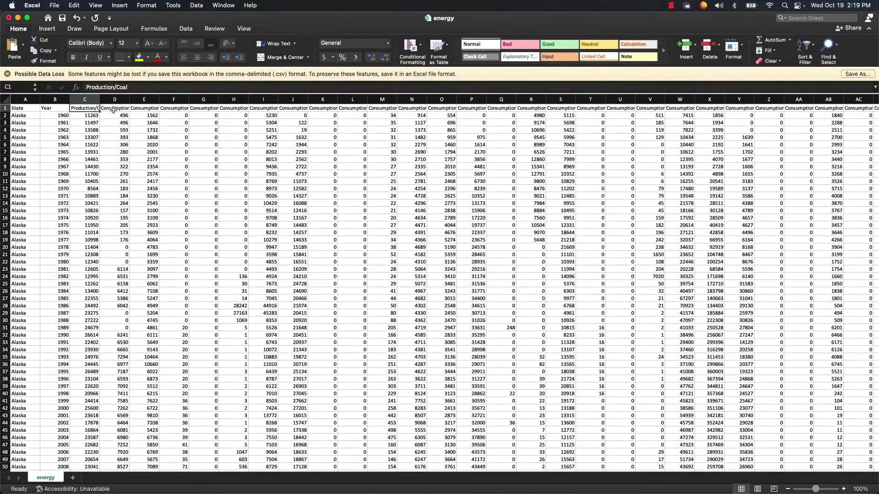
{"action": "key", "text": "Left"}
{"action": "key", "text": "Left"}
{"action": "key", "text": "Left"}
{"action": "scroll", "coordinate": [229, 192], "scroll_direction": "down", "scroll_amount": 1}
{"action": "scroll", "coordinate": [229, 192], "scroll_direction": "right", "scroll_amount": 1}
{"action": "key", "text": "Right"}
{"action": "key", "text": "Right"}
{"action": "key", "text": "Right"}
{"action": "key", "text": "Right"}
{"action": "key", "text": "Right"}
{"action": "key", "text": "Right"}
{"action": "key", "text": "Right"}
{"action": "key", "text": "Right"}
{"action": "key", "text": "Right"}
{"action": "key", "text": "Right"}
{"action": "key", "text": "Right"}
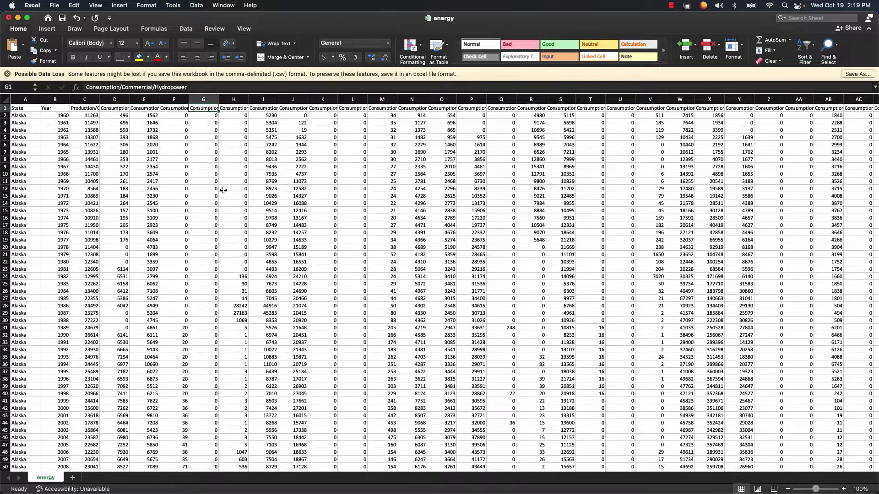
Examine the header names along row 1, from State and Production/Coal through the Consumption columns to the Price columns.
{"action": "key", "text": "Left"}
{"action": "key", "text": "Left"}
{"action": "key", "text": "Left"}
{"action": "key", "text": "Left"}
{"action": "key", "text": "Left"}
{"action": "key", "text": "Left"}
{"action": "key", "text": "Left"}
{"action": "key", "text": "Left"}
{"action": "key", "text": "Left"}
{"action": "key", "text": "Left"}
{"action": "key", "text": "Left"}
{"action": "key", "text": "Left"}
{"action": "key", "text": "Left"}
{"action": "key", "text": "Right"}
{"action": "key", "text": "Right"}
{"action": "key", "text": "Right"}
{"action": "key", "text": "Left"}
{"action": "key", "text": "Right"}
{"action": "key", "text": "Right"}
{"action": "key", "text": "Right"}
{"action": "key", "text": "Right"}
{"action": "key", "text": "Right"}
{"action": "key", "text": "Right"}
{"action": "key", "text": "Right"}
{"action": "key", "text": "Right"}
{"action": "key", "text": "Right"}
{"action": "key", "text": "Right"}
{"action": "key", "text": "Left"}
{"action": "key", "text": "Right"}
{"action": "key", "text": "Right"}
{"action": "key", "text": "Right"}
{"action": "key", "text": "Right"}
{"action": "key", "text": "Right"}
{"action": "key", "text": "Right"}
{"action": "key", "text": "Right"}
{"action": "key", "text": "Right"}
{"action": "key", "text": "Right"}
{"action": "key", "text": "Left"}
{"action": "key", "text": "Left"}
{"action": "key", "text": "Left"}
{"action": "key", "text": "Left"}
{"action": "key", "text": "Left"}
{"action": "key", "text": "Right"}
Delete all the Price columns, from Price/Commercial/Coal in column U through Price/Transportation/Natural Gas in column AL.
{"action": "left_click", "coordinate": [286, 99]}
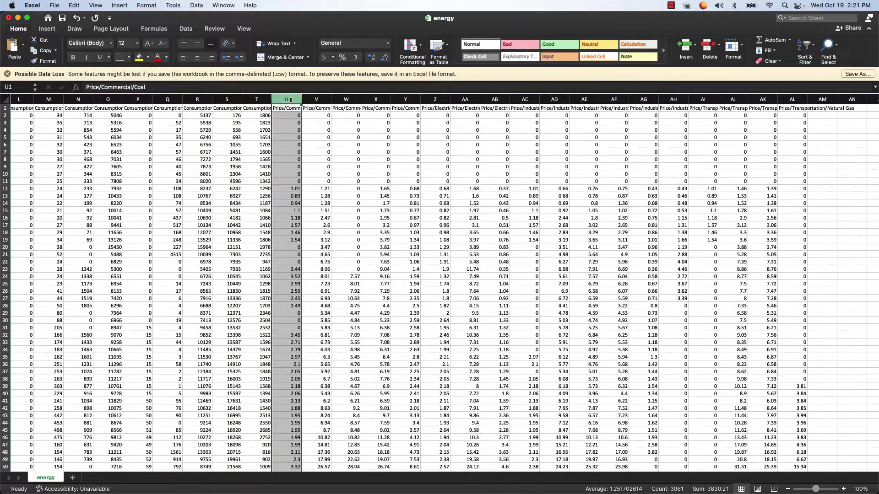
{"action": "left_click", "coordinate": [792, 100], "text": "shift"}
{"action": "right_click", "coordinate": [716, 99]}
{"action": "left_click", "coordinate": [750, 162]}
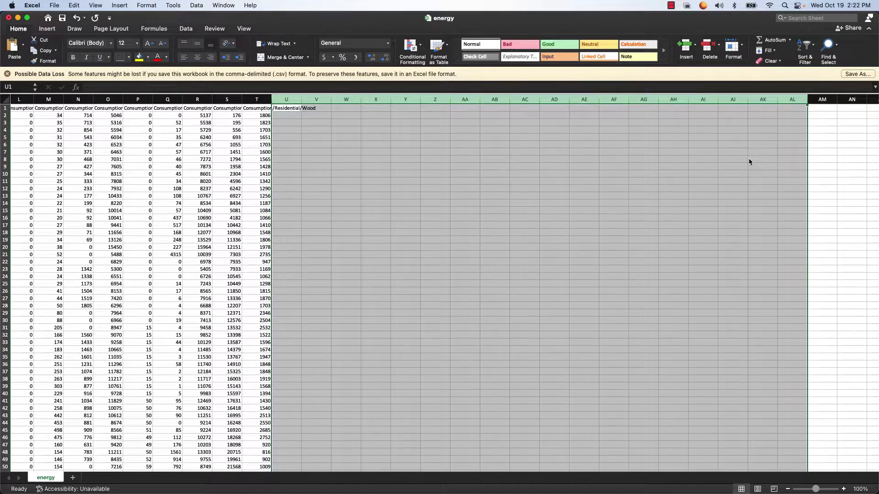
Return to cell A1 and review the first remaining headers, from State to Consumption/Commercial/Distillate Fuel Oil in E1.
{"action": "key", "text": "Left"}
{"action": "key", "text": "Left"}
{"action": "key", "text": "ctrl+Home"}
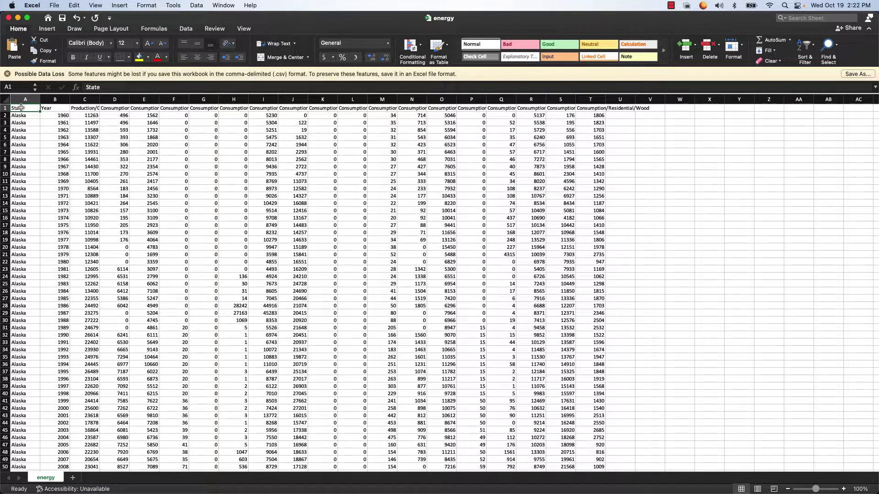
{"action": "left_click", "coordinate": [48, 109]}
{"action": "left_click", "coordinate": [87, 108]}
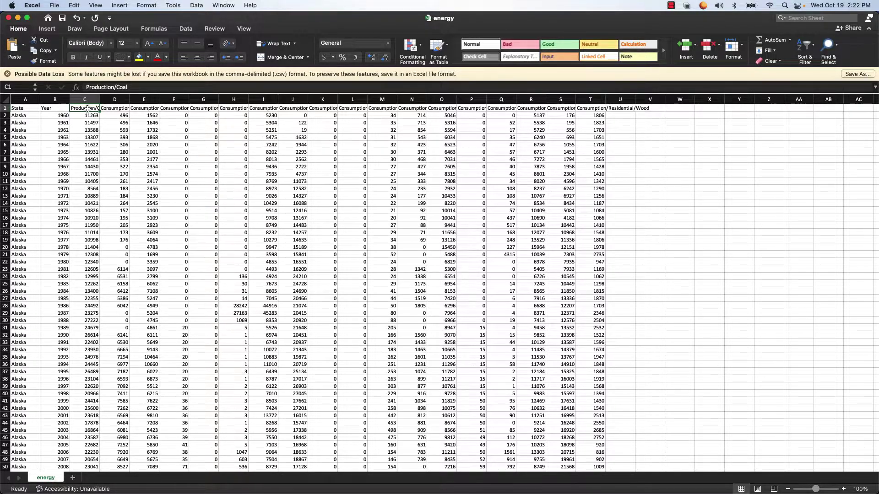
{"action": "key", "text": "Right"}
{"action": "key", "text": "Right"}
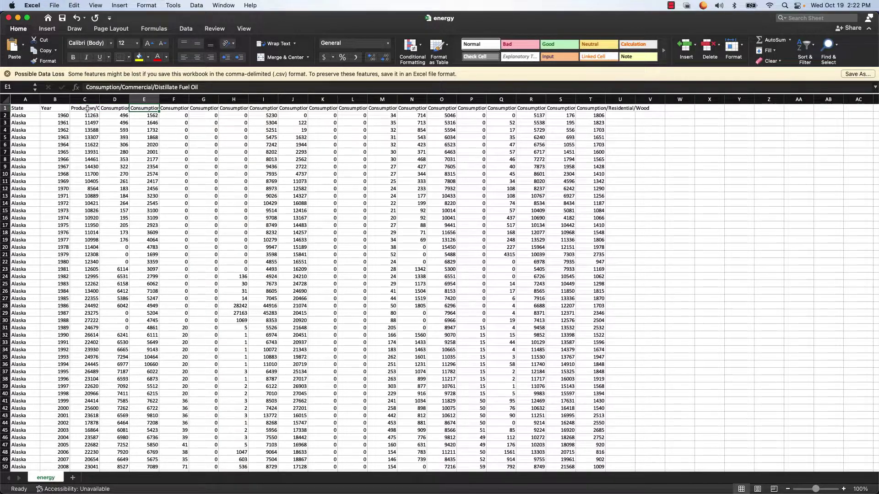
Rename the headers in A1 and B1 as state and year.
{"action": "key", "text": "Home"}
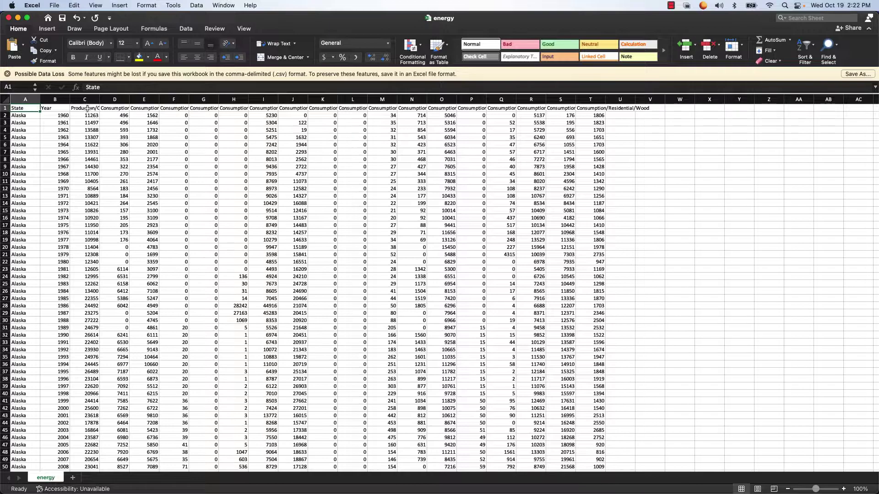
{"action": "type", "text": "state"}
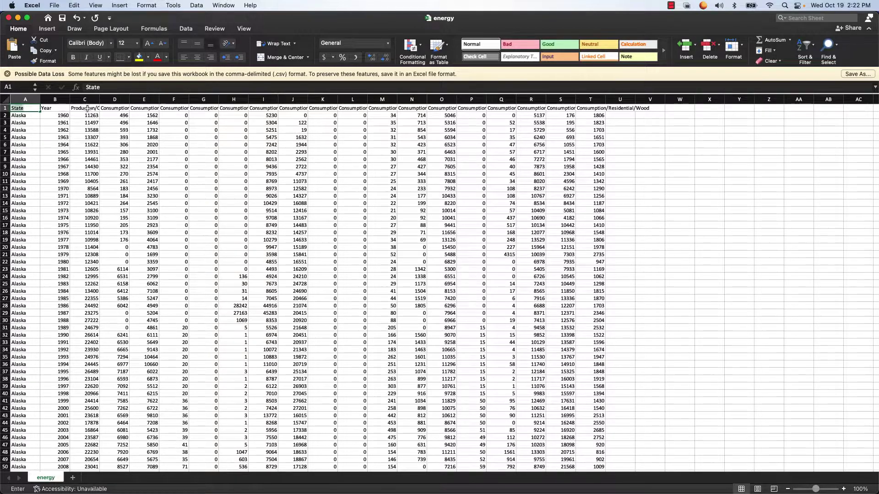
{"action": "key", "text": "Tab"}
{"action": "type", "text": "year"}
{"action": "key", "text": "Tab"}
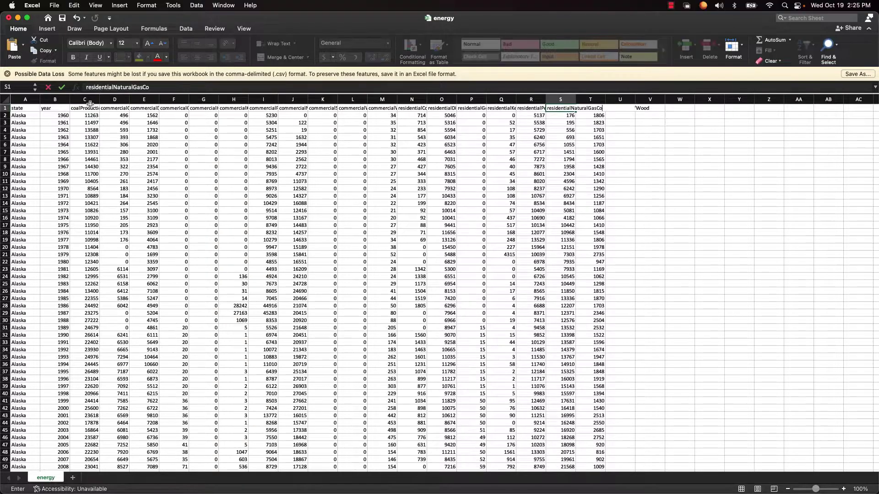
Complete the S1 header as residentialNaturalGasConsumption and rename the T1 header as residentialWoodConsumption.
{"action": "type", "text": "sumption"}
{"action": "key", "text": "Tab"}
{"action": "type", "text": "residentialWoodConsumption"}
{"action": "key", "text": "Return"}
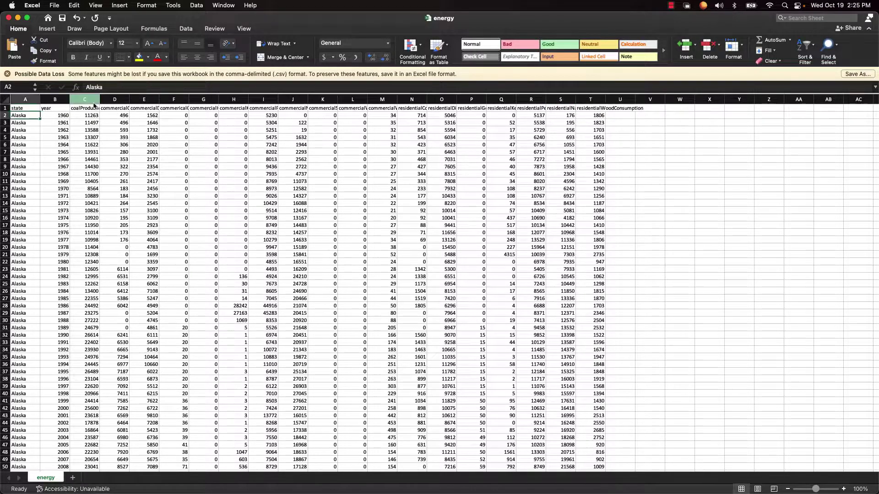
{"action": "left_click", "coordinate": [16, 108]}
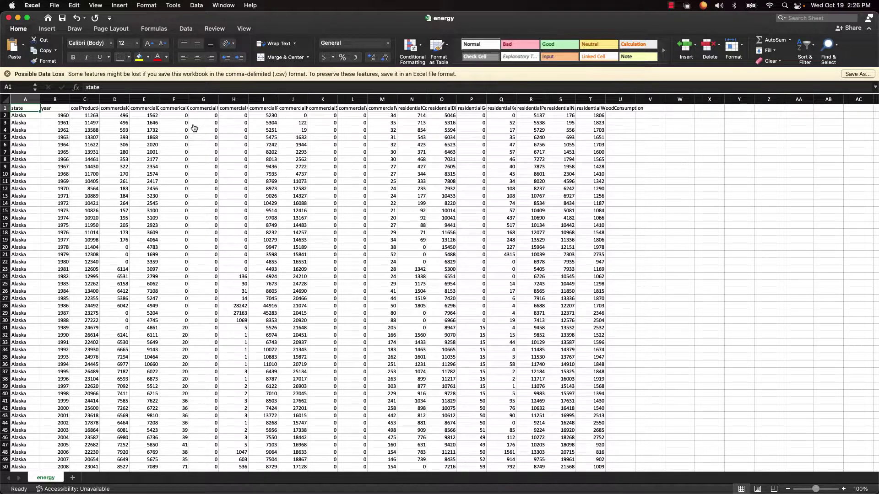
Switch to Chrome and upload energy.csv from Downloads to the CSVJSON CSV-to-JSON converter.
{"action": "key", "text": "super+Tab"}
{"action": "left_click", "coordinate": [224, 31]}
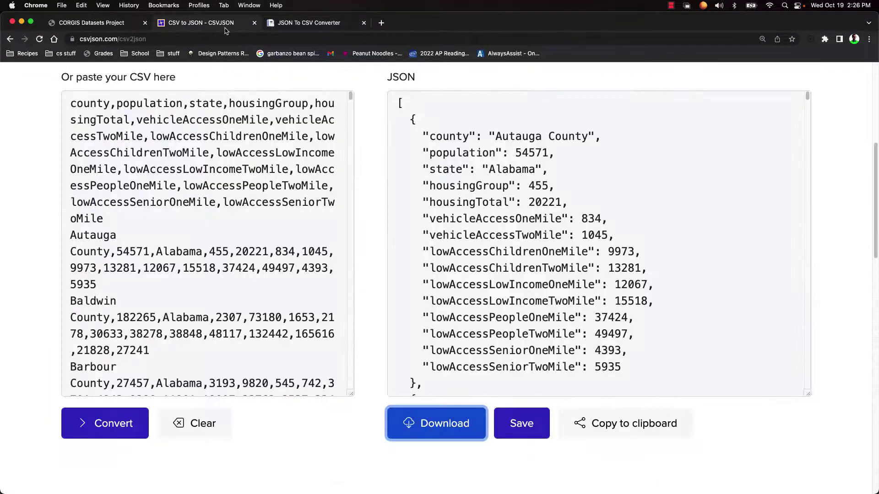
{"action": "scroll", "coordinate": [140, 210], "scroll_direction": "up", "scroll_amount": 6}
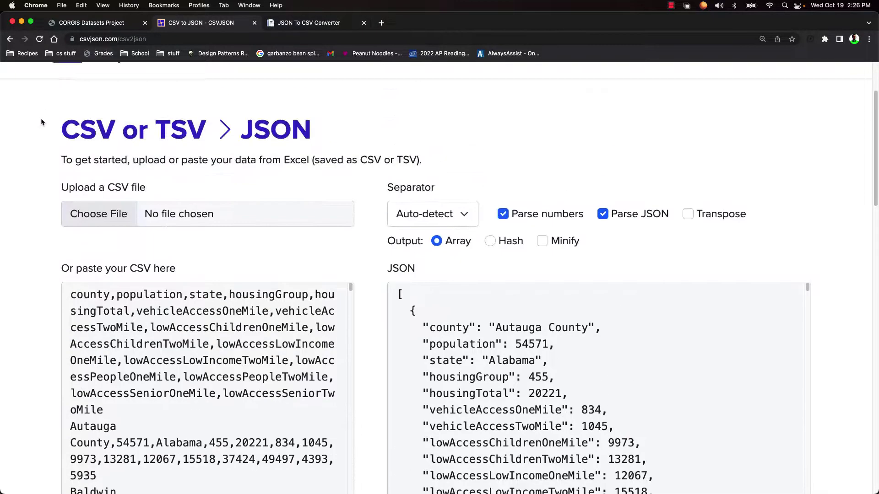
{"action": "left_click", "coordinate": [93, 317]}
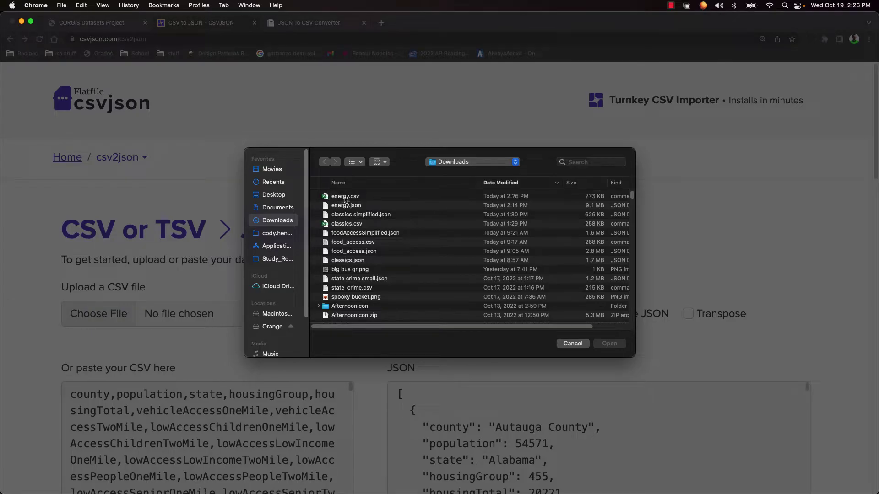
{"action": "left_click", "coordinate": [345, 197]}
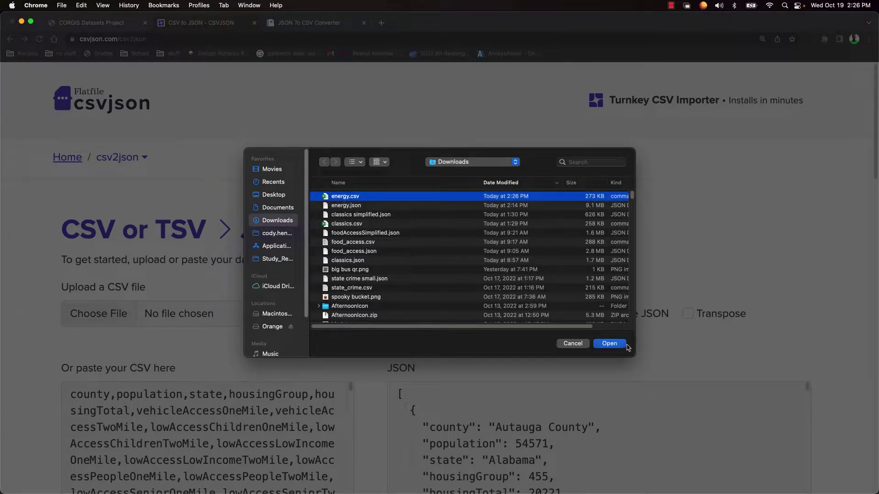
{"action": "left_click", "coordinate": [626, 345]}
Check the loaded energy CSV text, convert it to JSON and look over the converted output.
{"action": "scroll", "coordinate": [193, 366], "scroll_direction": "down", "scroll_amount": 3}
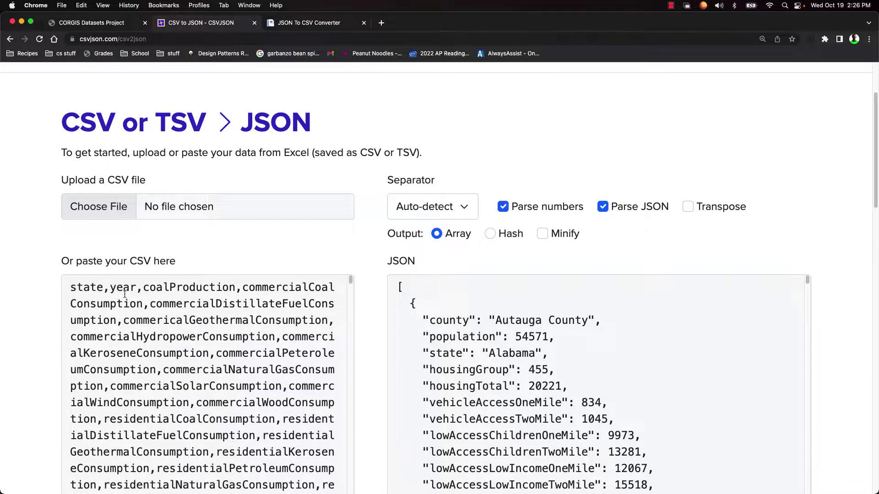
{"action": "scroll", "coordinate": [127, 297], "scroll_direction": "down", "scroll_amount": 3}
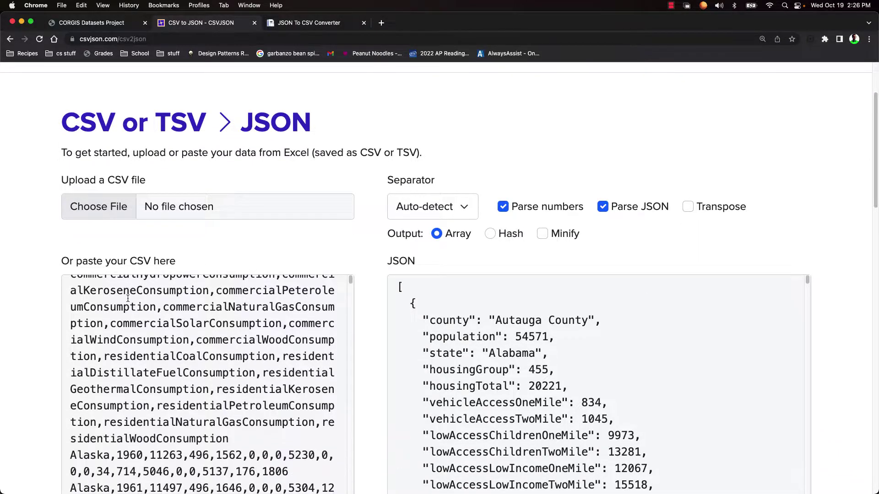
{"action": "scroll", "coordinate": [21, 312], "scroll_direction": "down", "scroll_amount": 3}
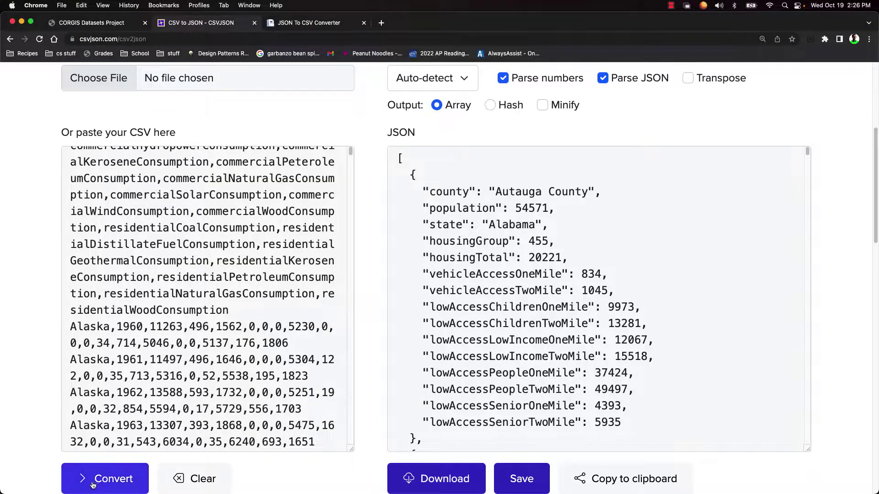
{"action": "left_click", "coordinate": [93, 481]}
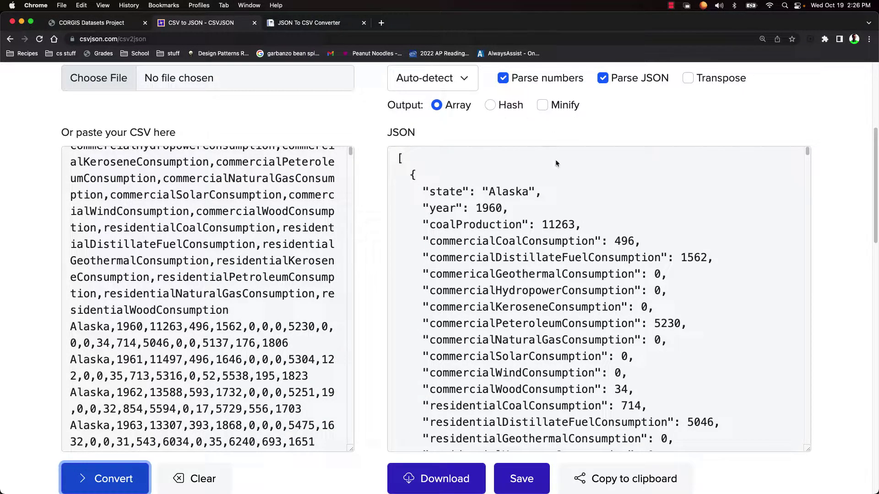
{"action": "scroll", "coordinate": [449, 234], "scroll_direction": "down", "scroll_amount": 1}
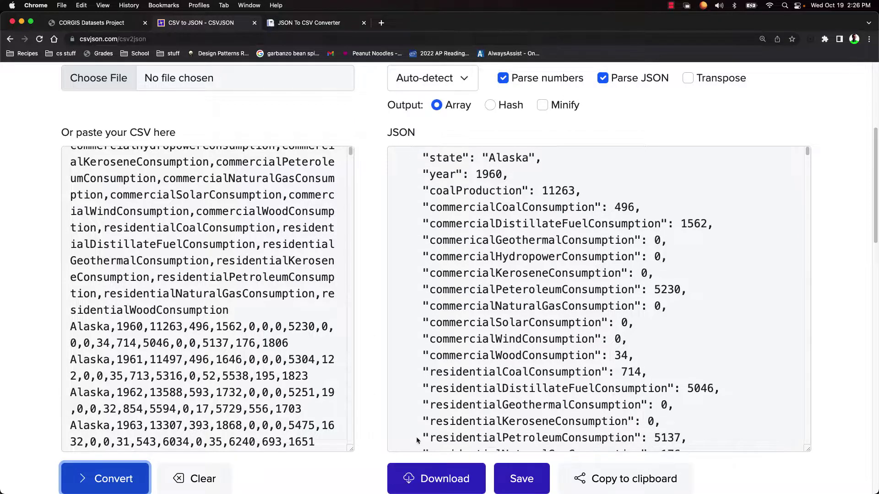
Download the converted JSON to the Downloads folder as energy simplified.json.
{"action": "left_click", "coordinate": [430, 479]}
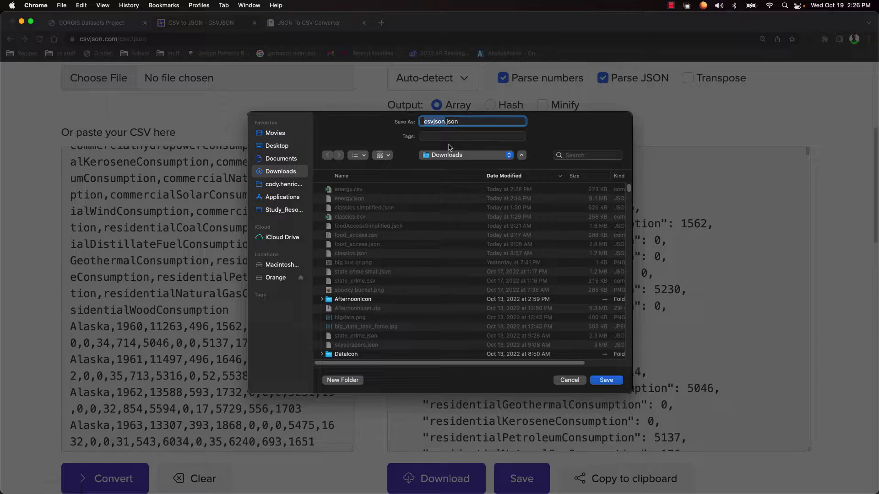
{"action": "type", "text": "energy simplified"}
{"action": "key", "text": "Return"}
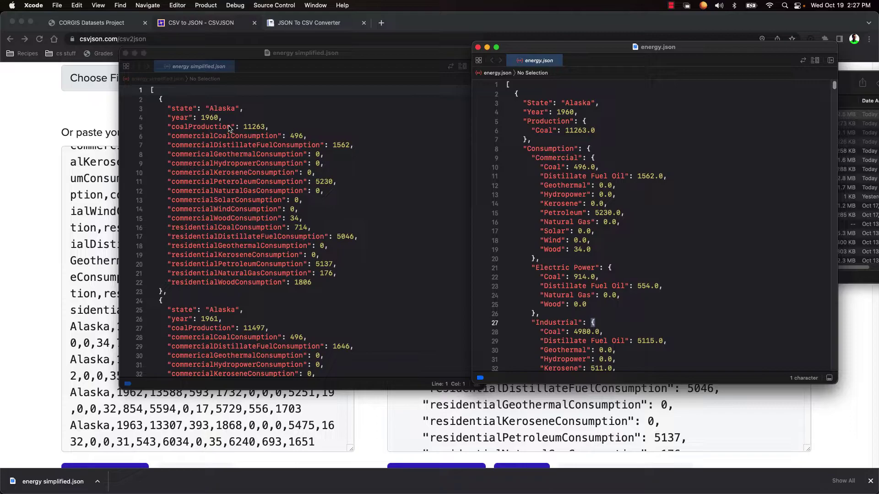
In Xcode, compare the first flat record of energy simplified.json with the nested record in energy.json.
{"action": "left_click", "coordinate": [181, 127]}
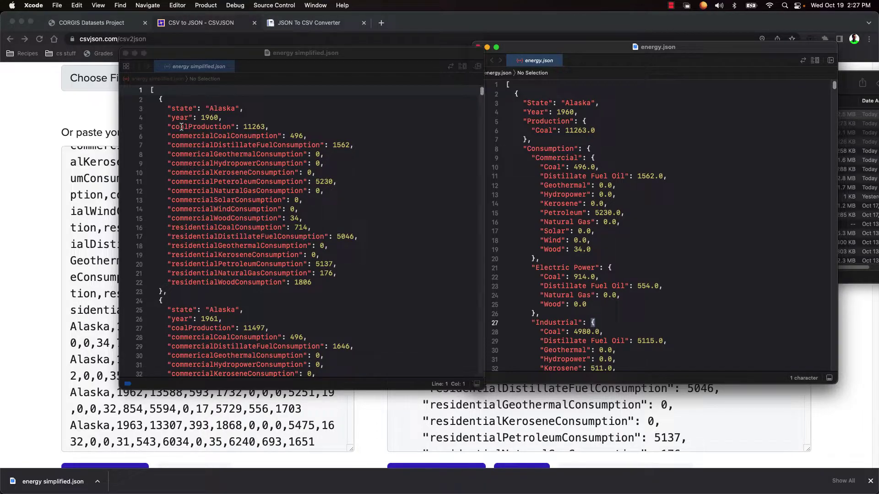
{"action": "left_click", "coordinate": [186, 127]}
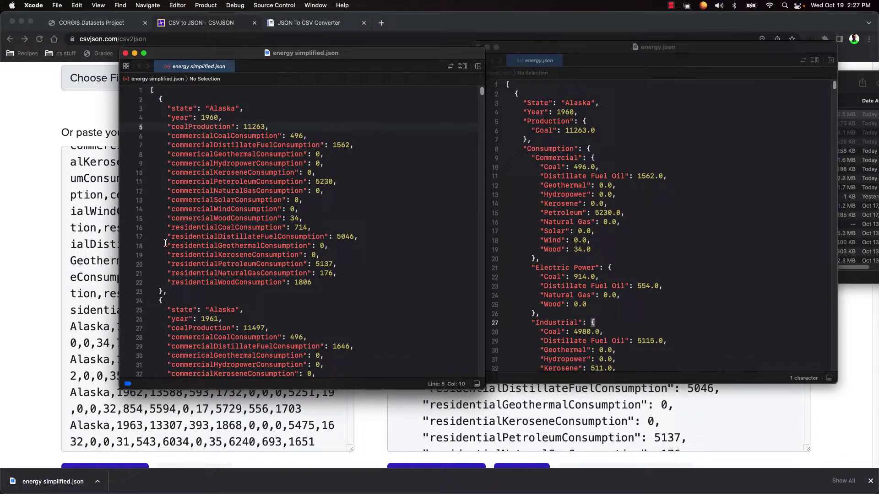
{"action": "left_click", "coordinate": [164, 290]}
{"action": "scroll", "coordinate": [621, 243], "scroll_direction": "down", "scroll_amount": 5}
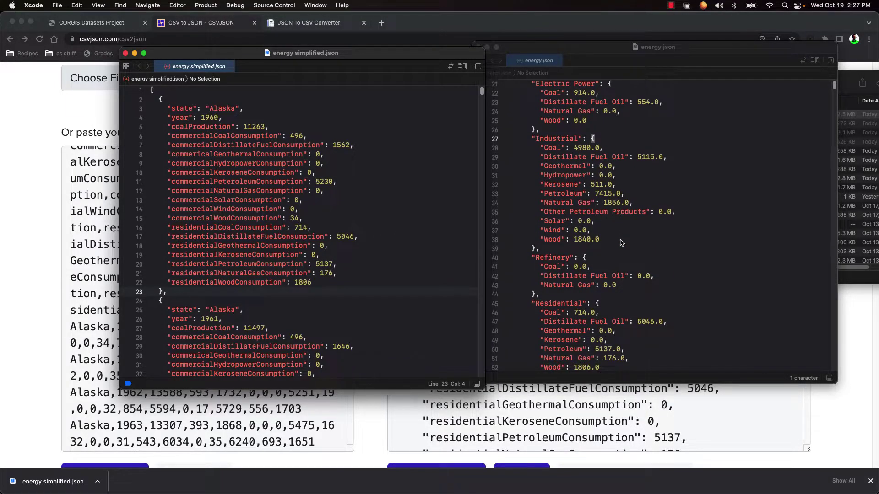
{"action": "scroll", "coordinate": [659, 170], "scroll_direction": "up", "scroll_amount": 1}
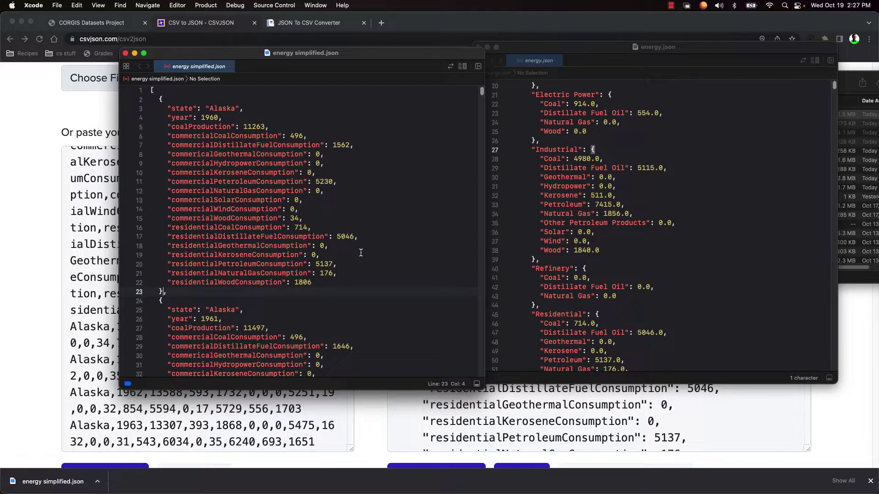
{"action": "left_click_drag", "start_coordinate": [171, 108], "coordinate": [317, 280]}
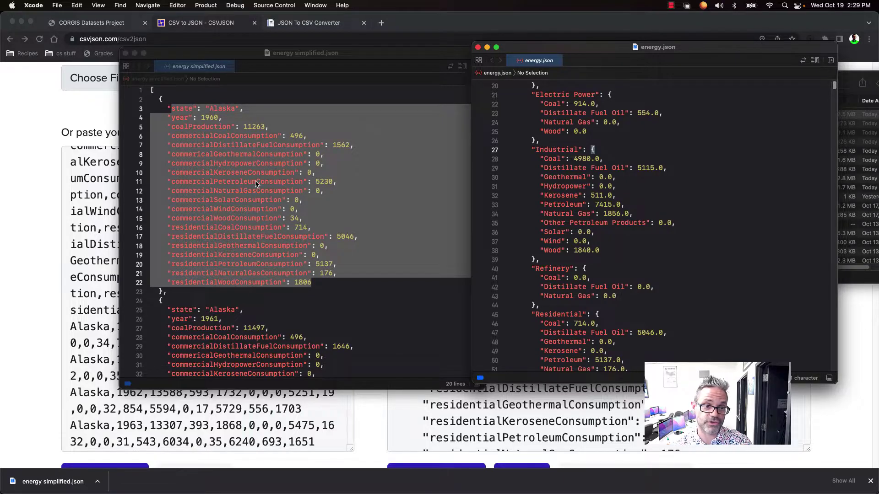
{"action": "left_click", "coordinate": [255, 182]}
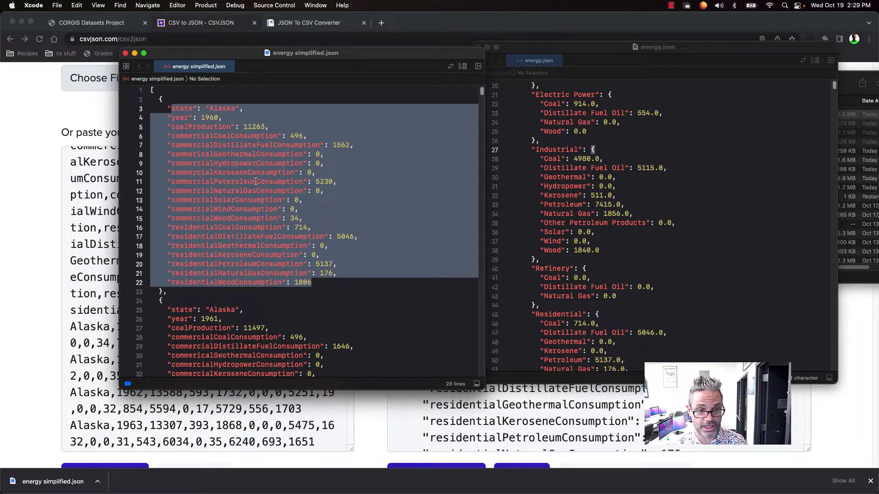